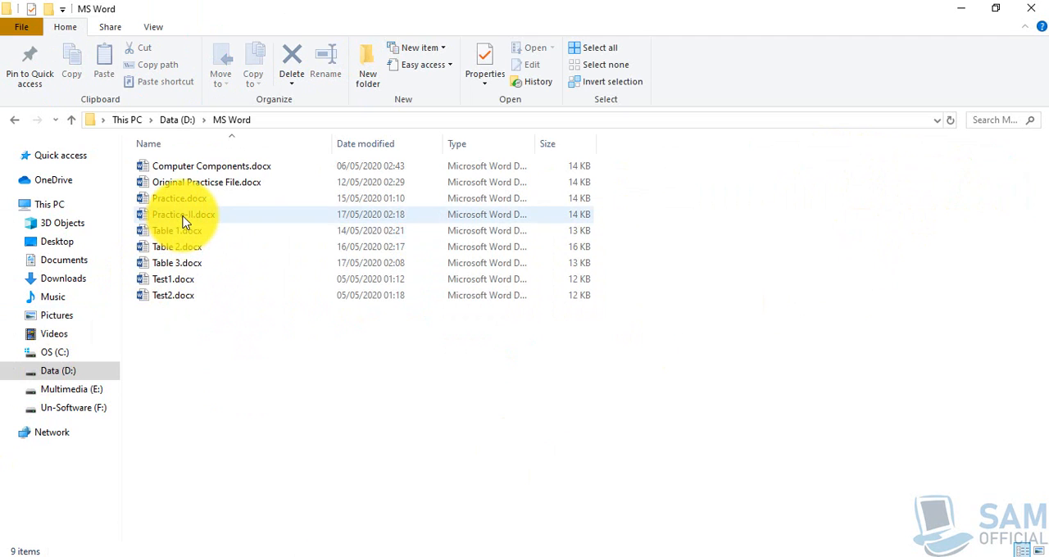
Open Practice-II.docx from the MS Word folder in Word, dismiss the activation notice and close the folder window.
double_click(184, 215)
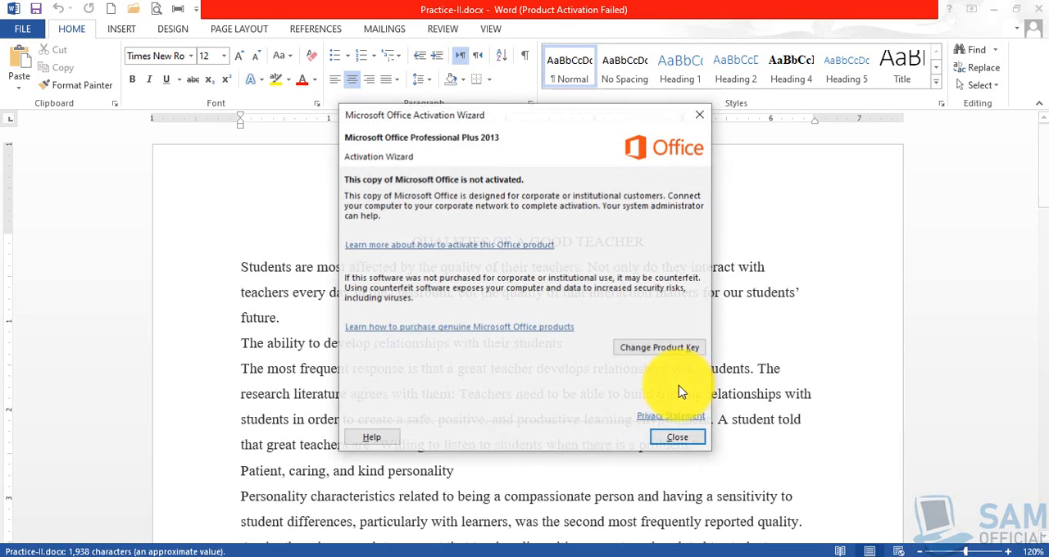
click(684, 440)
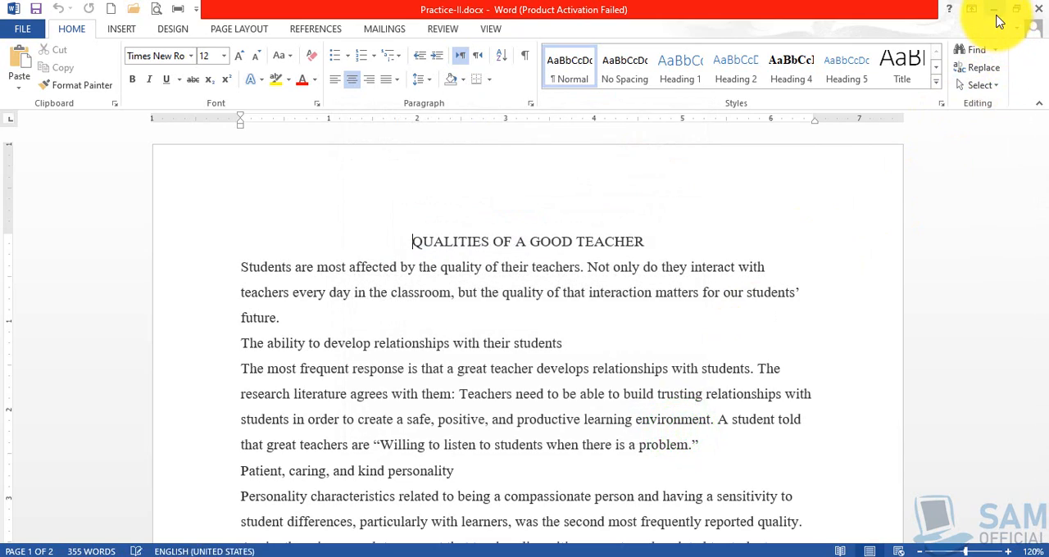
click(995, 10)
click(1031, 7)
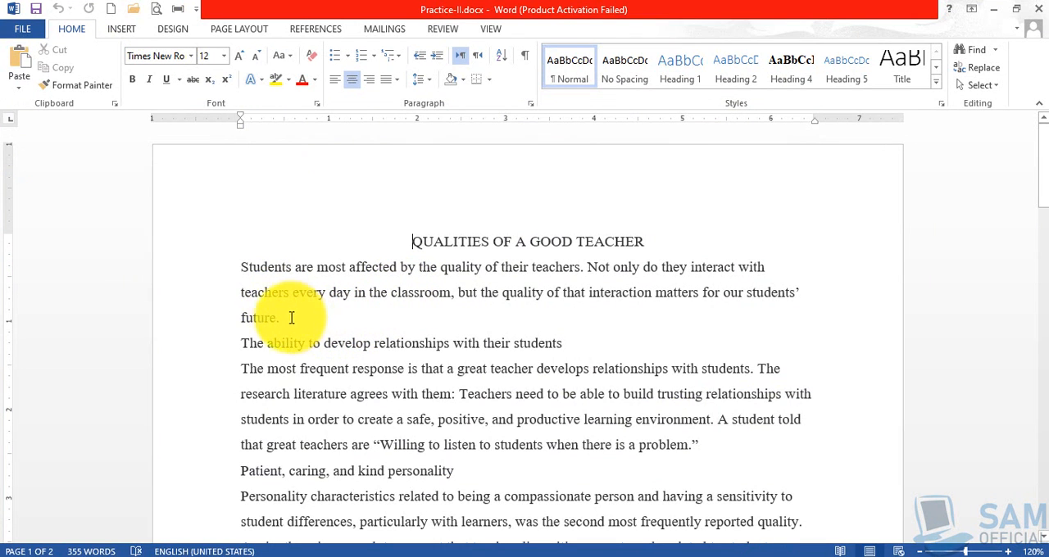
click(236, 265)
key(Return)
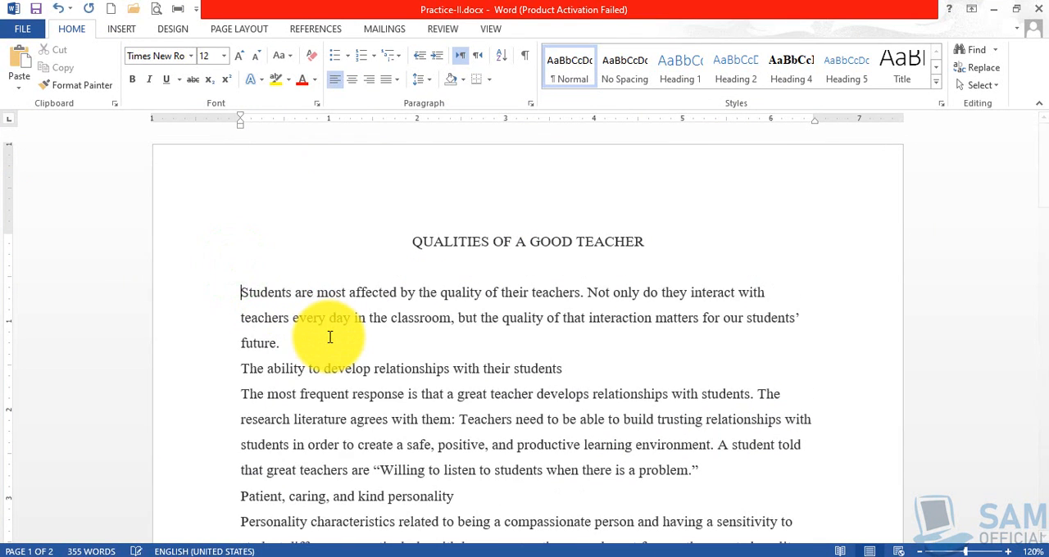
key(BackSpace)
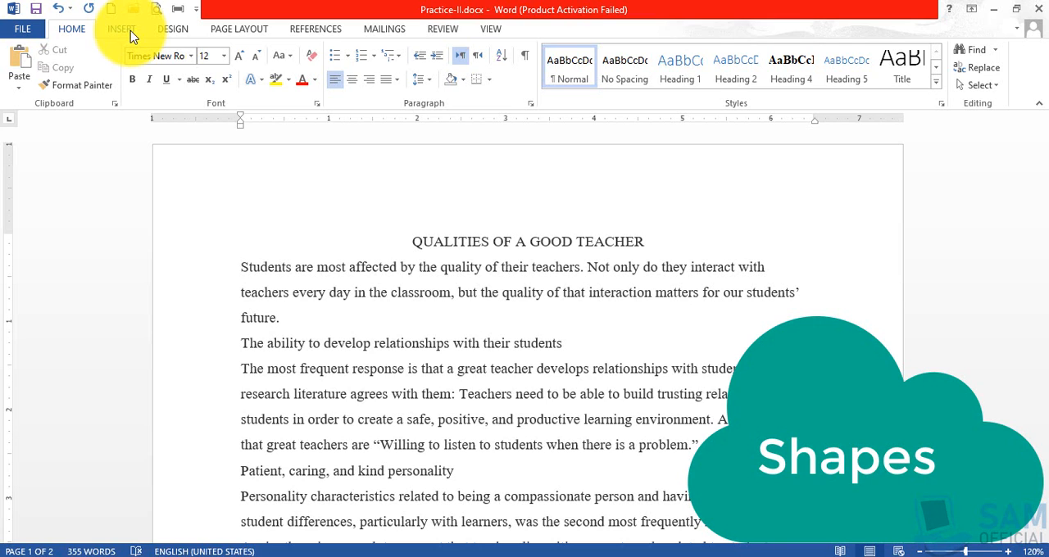
Draw a rectangular callout shape about 1.49" wide and 0.65" high above the right end of the title.
click(123, 30)
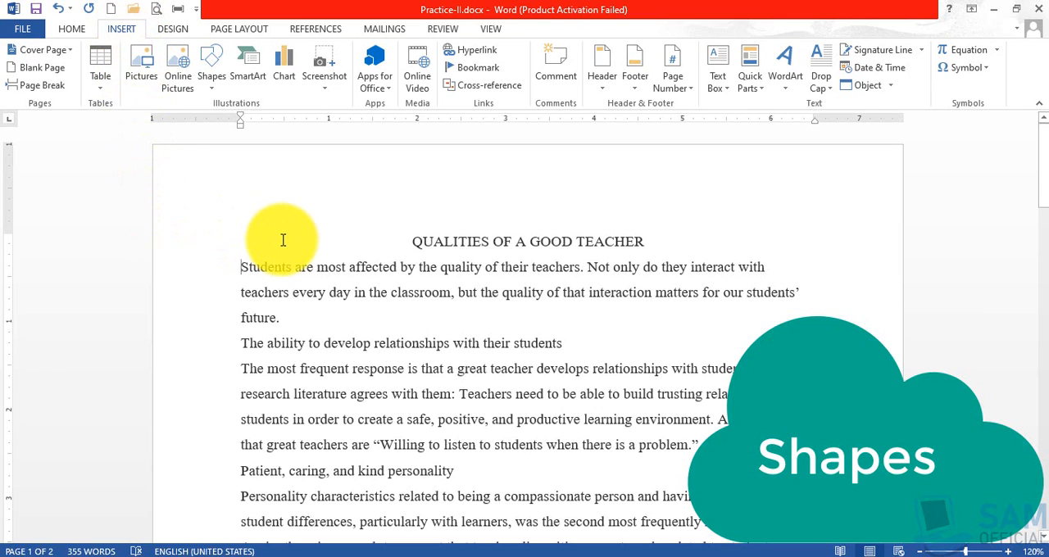
click(215, 89)
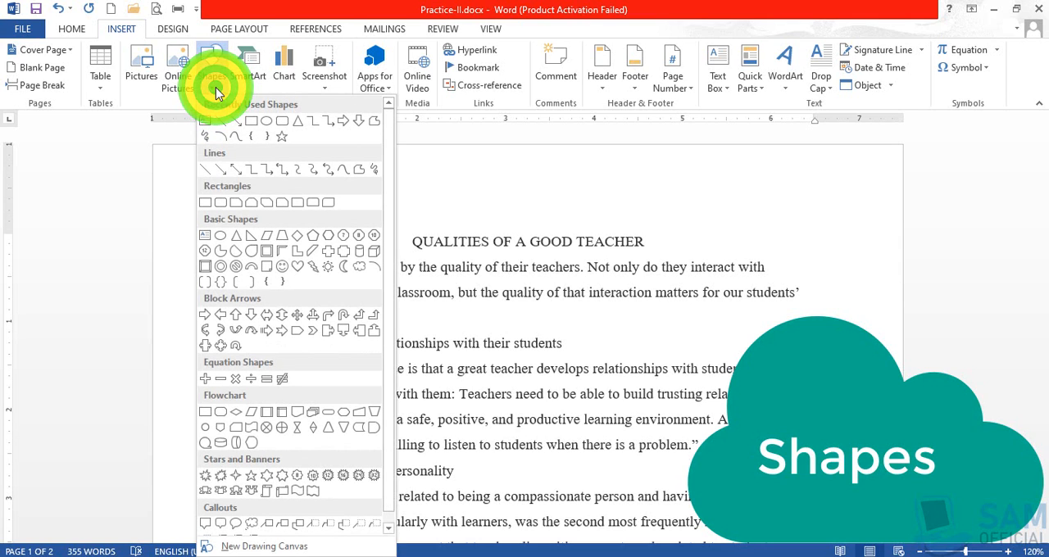
click(160, 102)
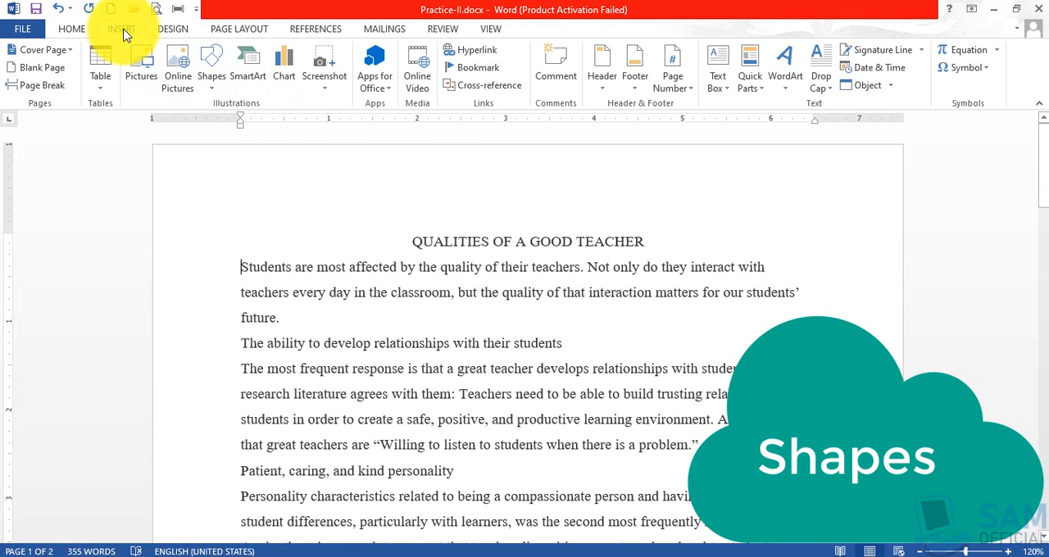
click(215, 88)
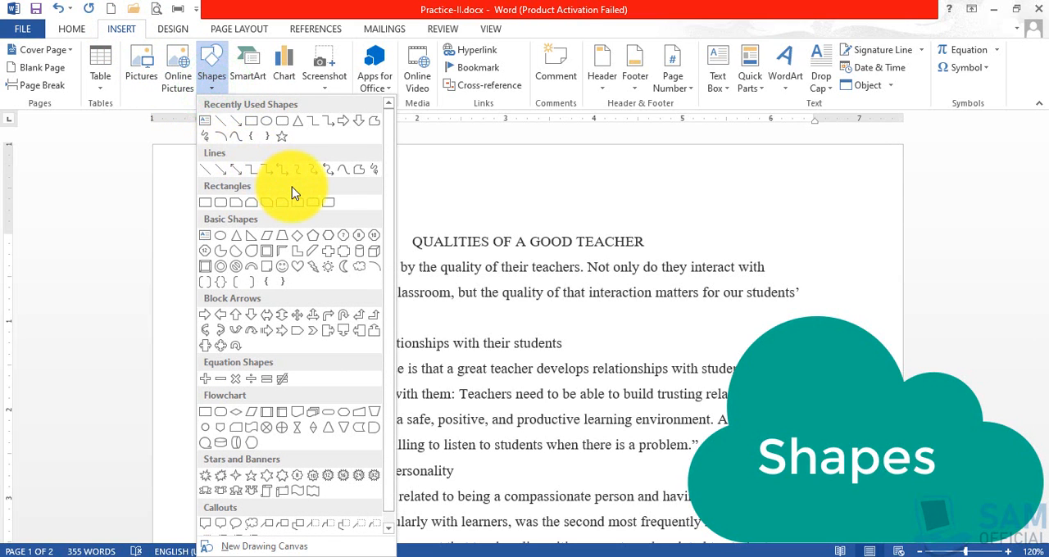
scroll(298, 218, down, 1)
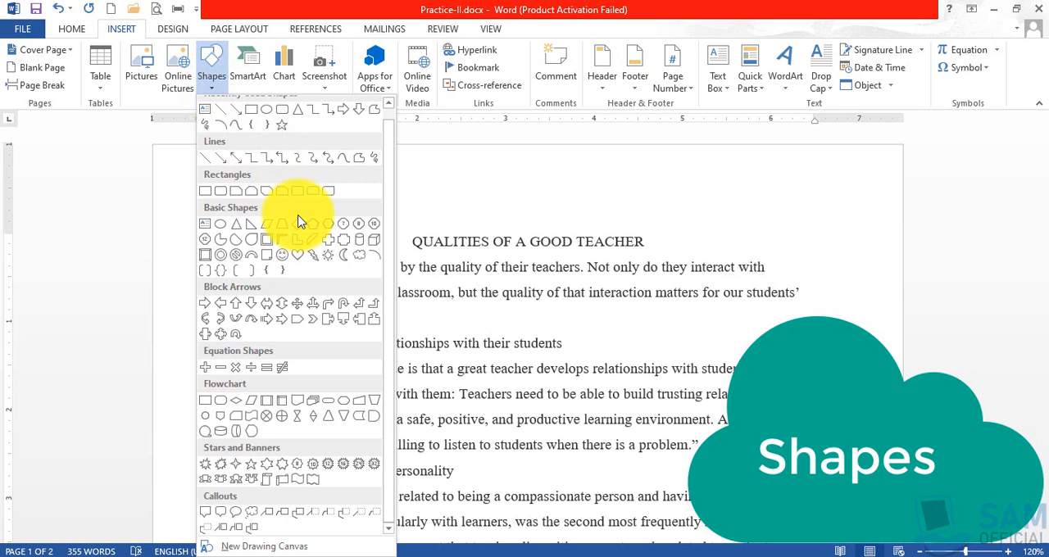
scroll(298, 222, up, 1)
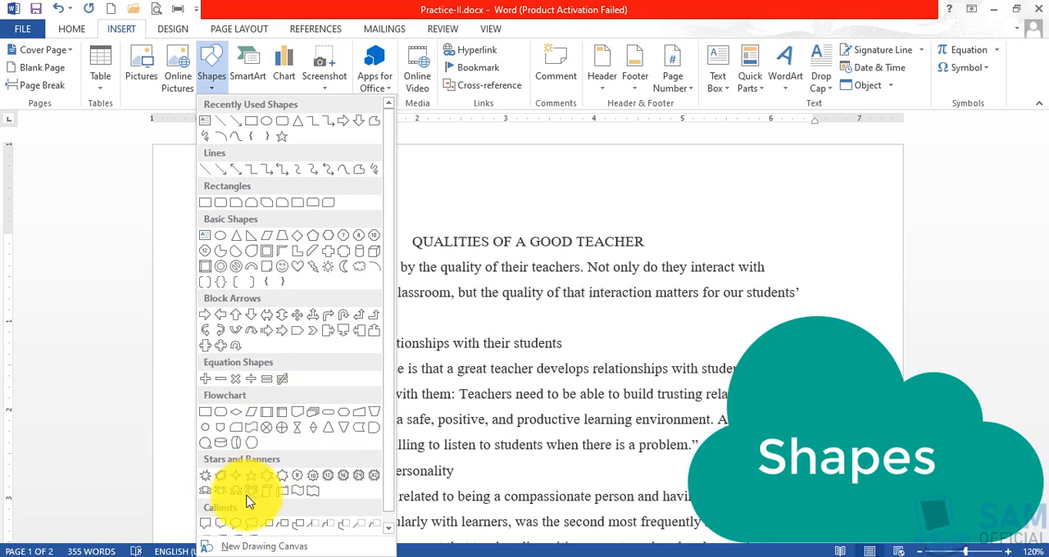
click(205, 525)
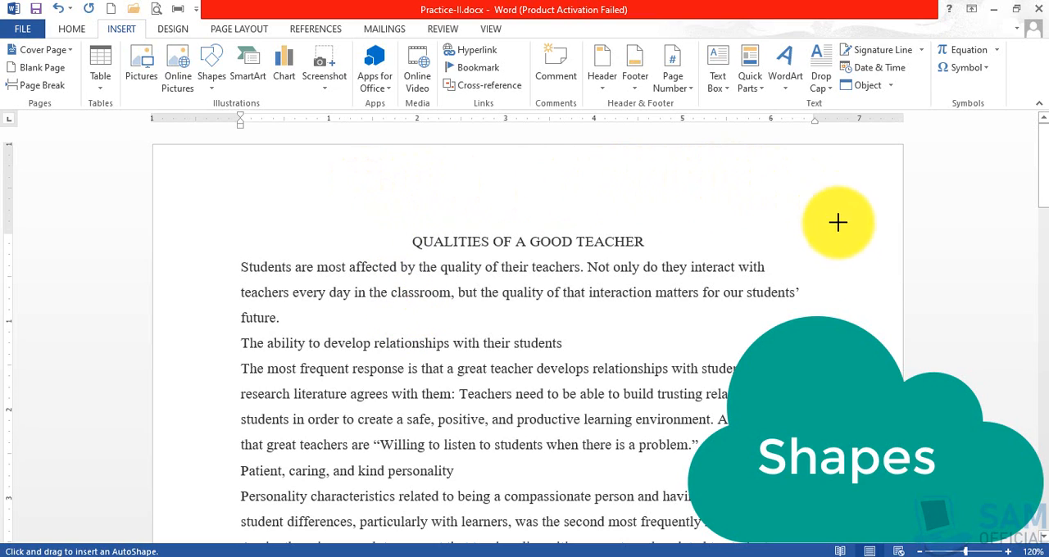
click(677, 168)
drag(676, 168, 808, 225)
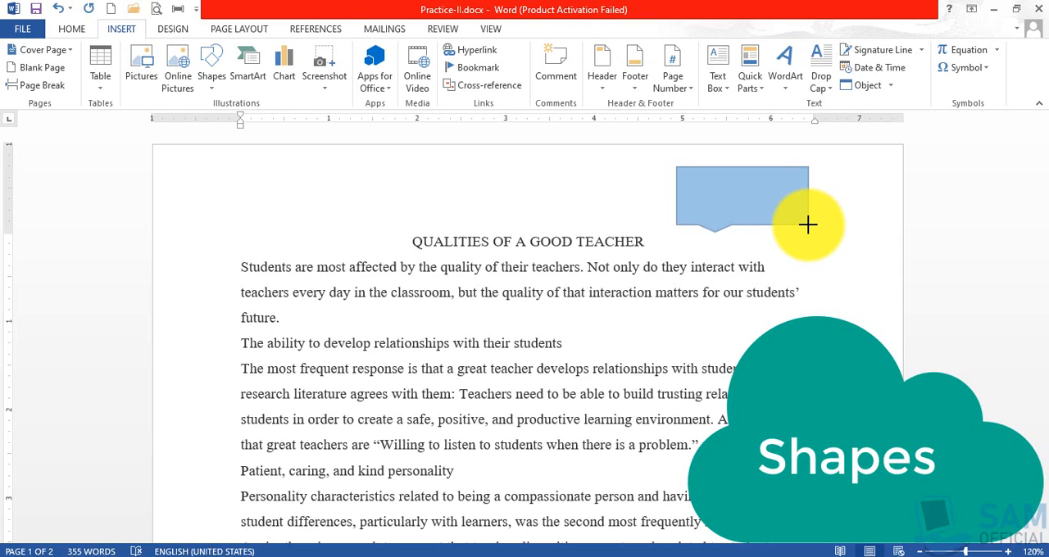
drag(809, 225, 808, 224)
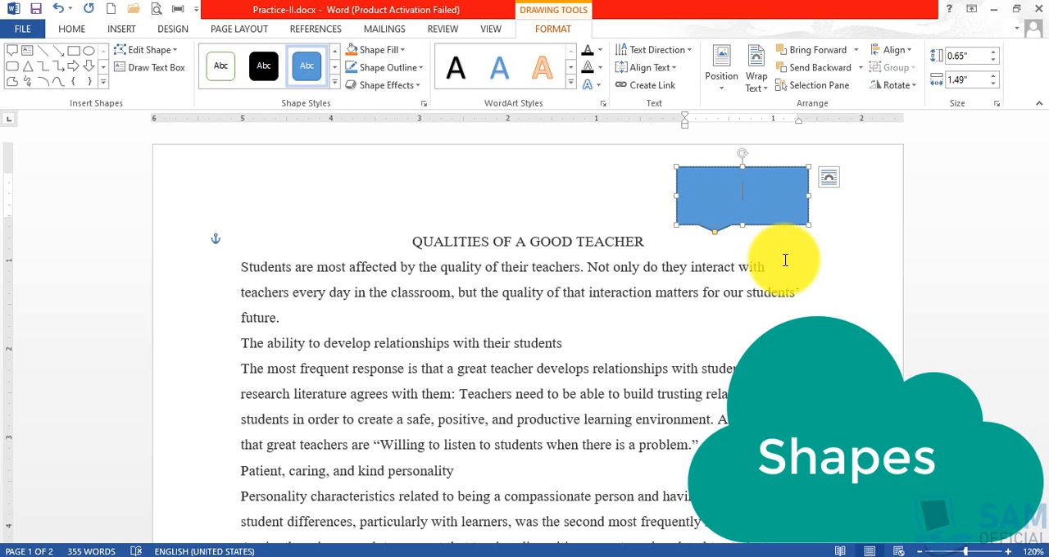
Enter the text "Teachers" in the callout and return to the document body.
text(Teachers)
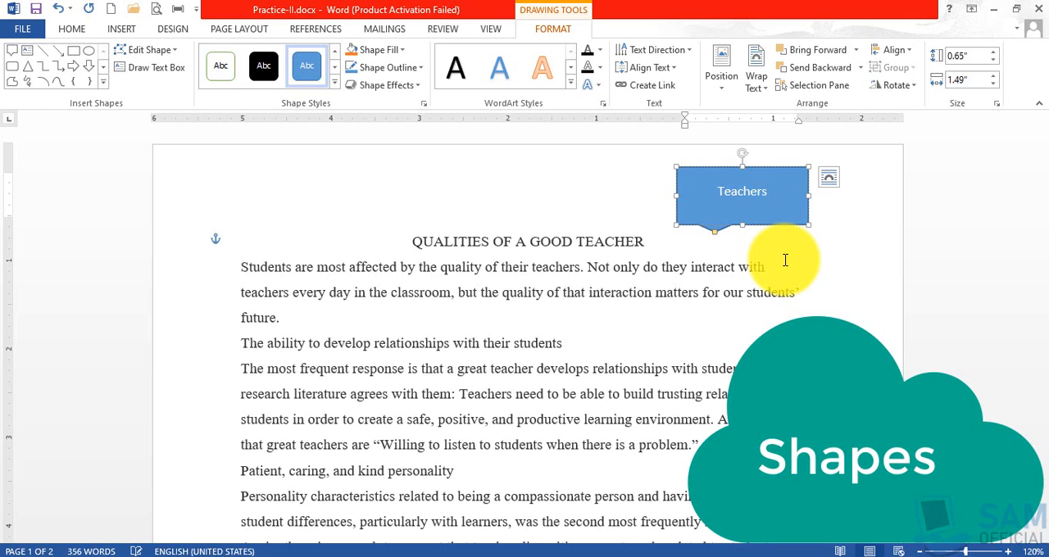
click(750, 239)
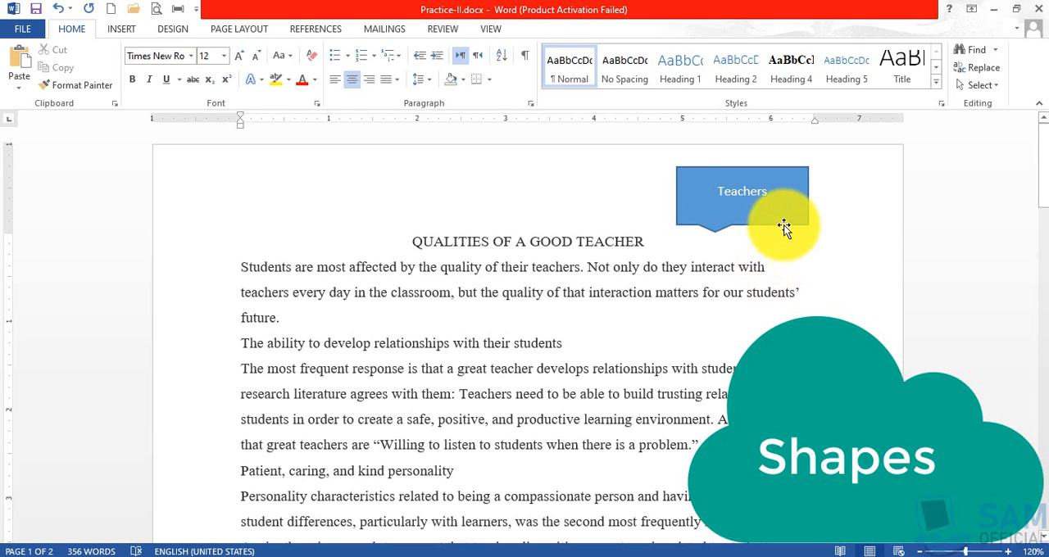
Select the Teachers callout and try to rotate it with its rotation handle.
click(747, 171)
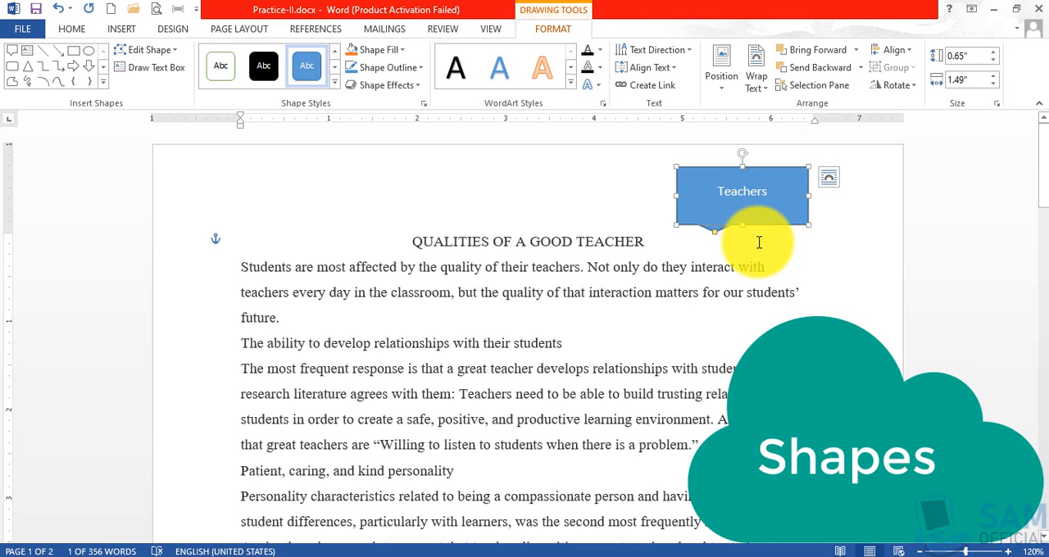
click(725, 169)
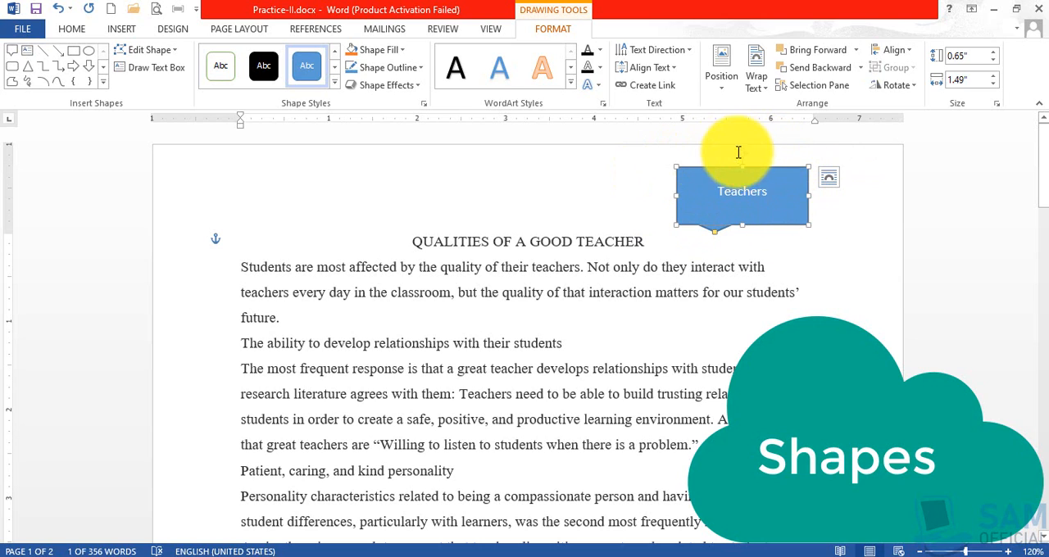
double_click(737, 198)
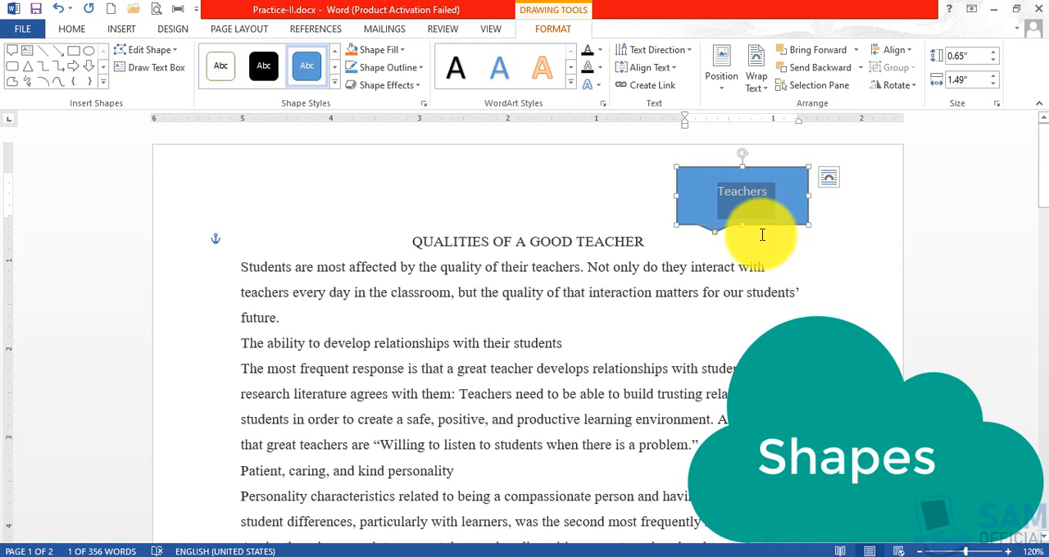
click(755, 238)
click(718, 229)
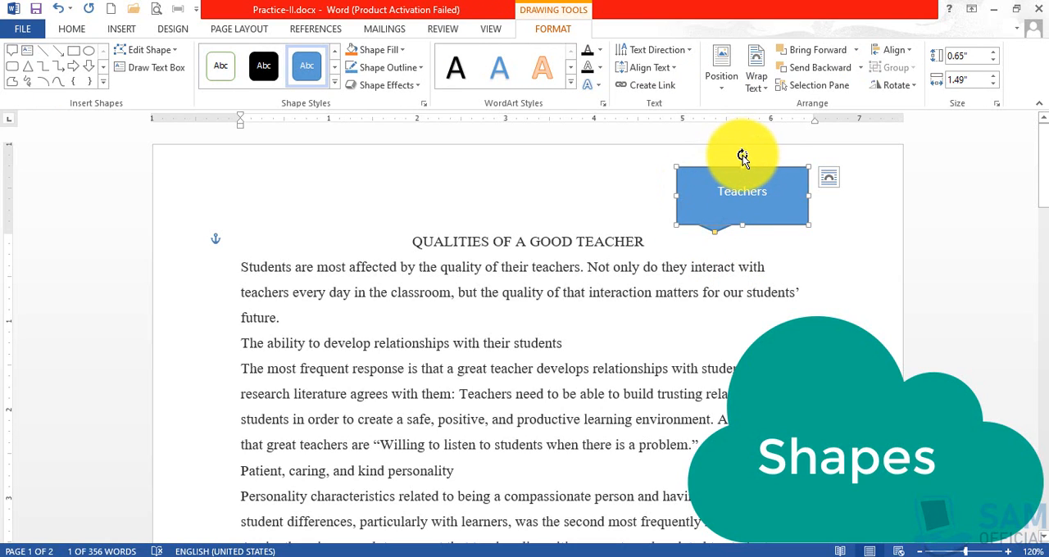
click(743, 157)
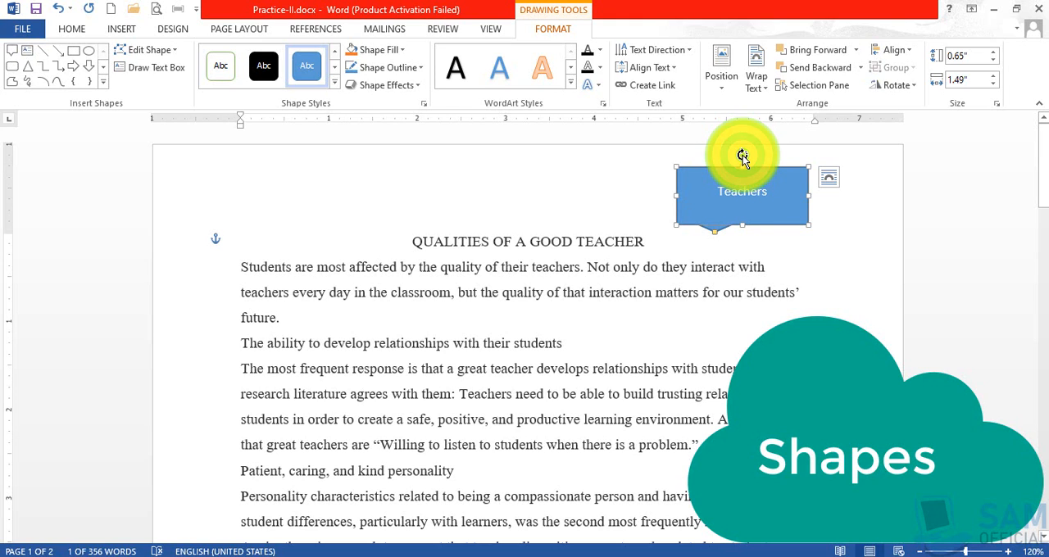
mouse_move(743, 157)
mouse_down()
mouse_move(754, 178)
mouse_move(733, 204)
mouse_move(716, 199)
mouse_move(721, 163)
mouse_move(738, 164)
mouse_move(733, 192)
mouse_move(735, 158)
mouse_move(744, 172)
mouse_up()
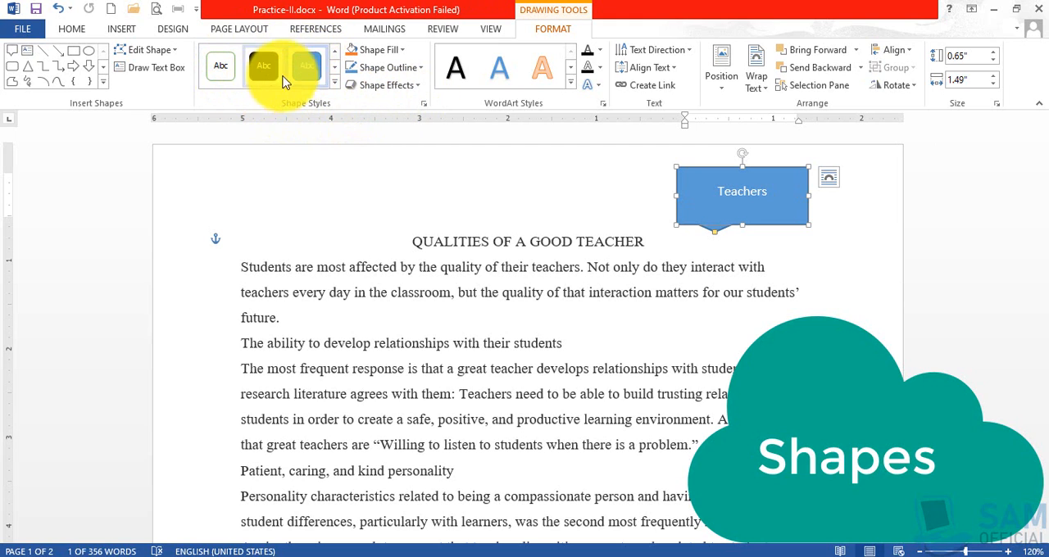
Expand the full set of preset shape styles for the Teachers callout.
click(335, 83)
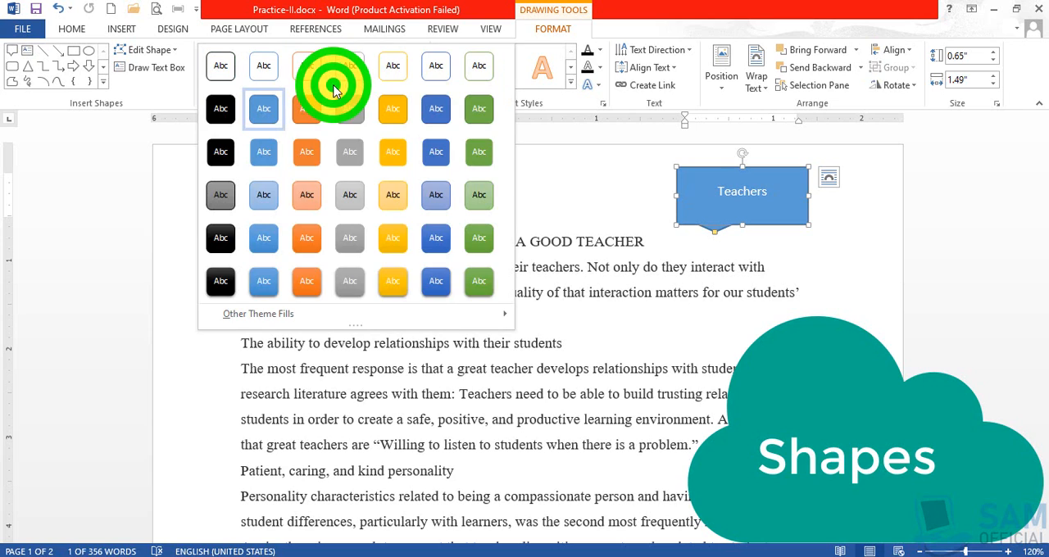
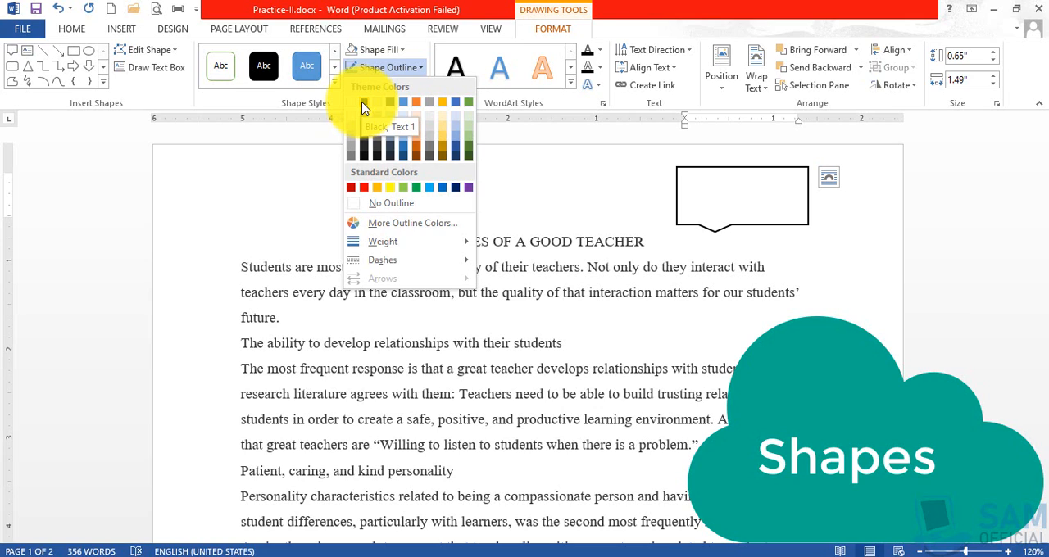
Set the callout's outline to black (Black, Text 1) with a weight of 2¼ pt.
click(364, 107)
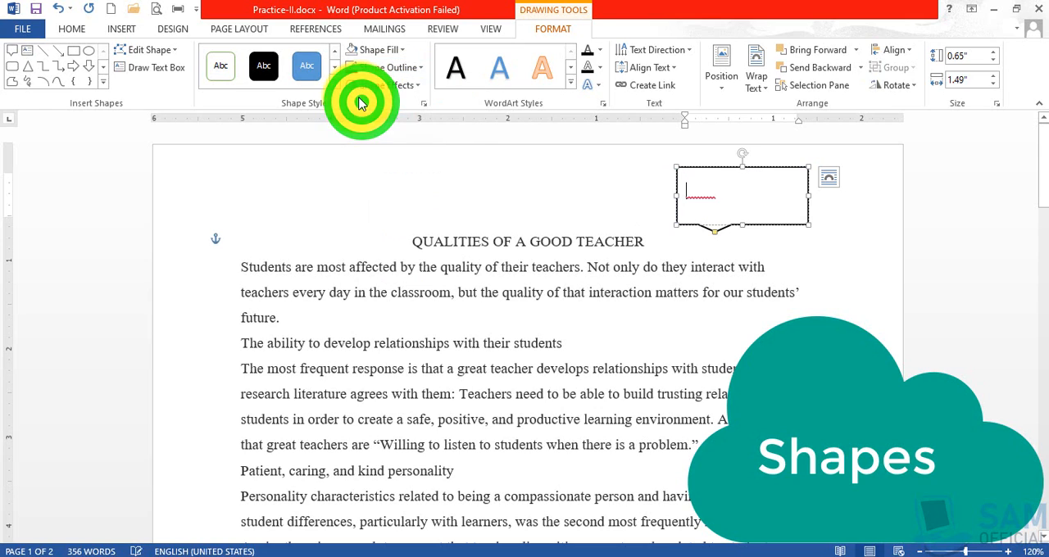
click(418, 69)
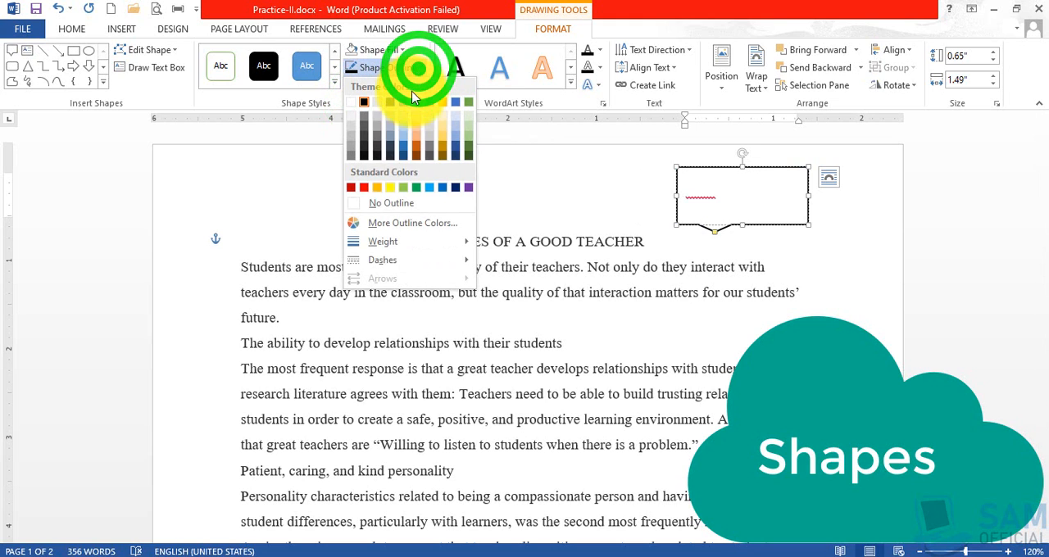
mouse_move(415, 244)
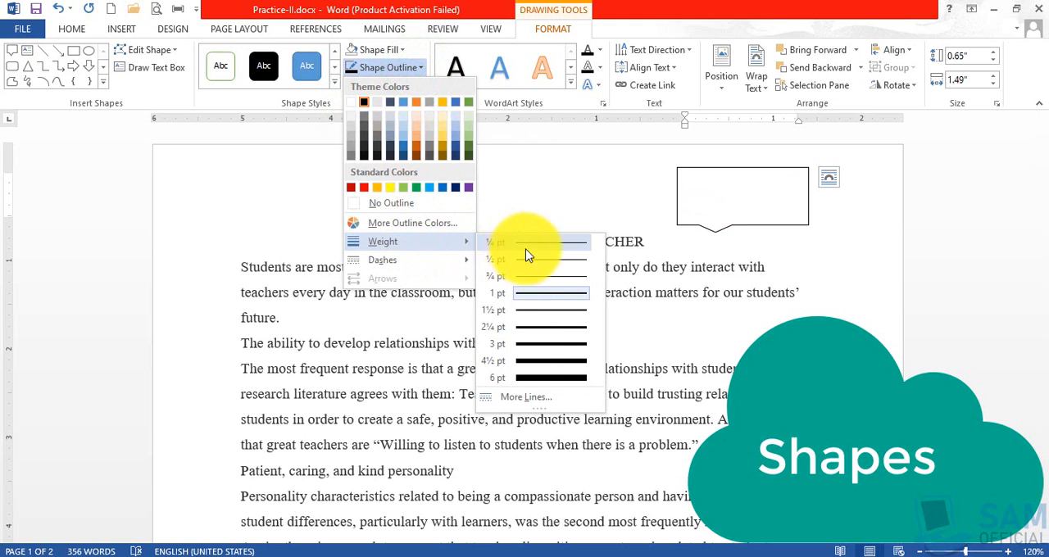
click(545, 328)
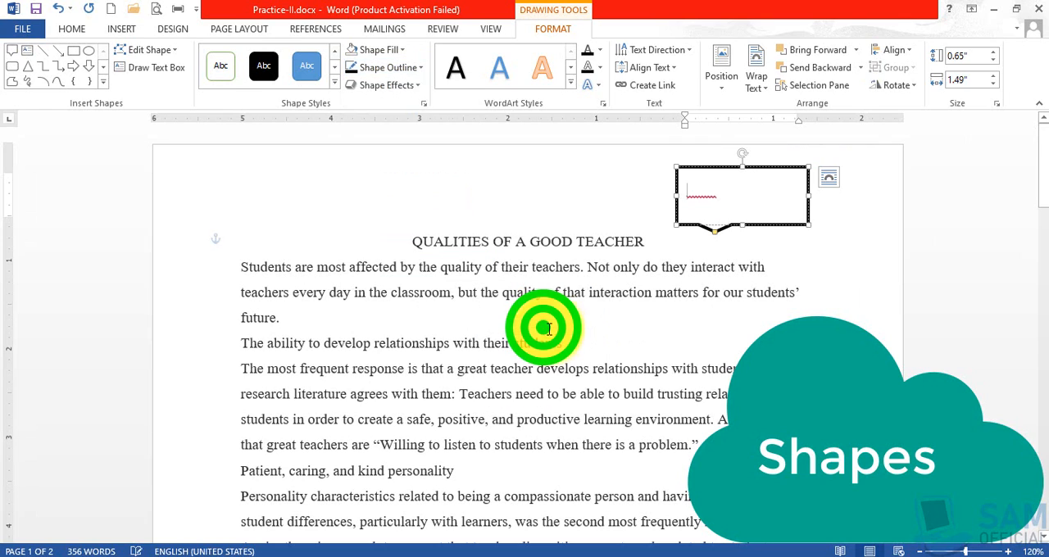
Select the callout and extend its pointer leftward to just above the middle of the title.
click(718, 236)
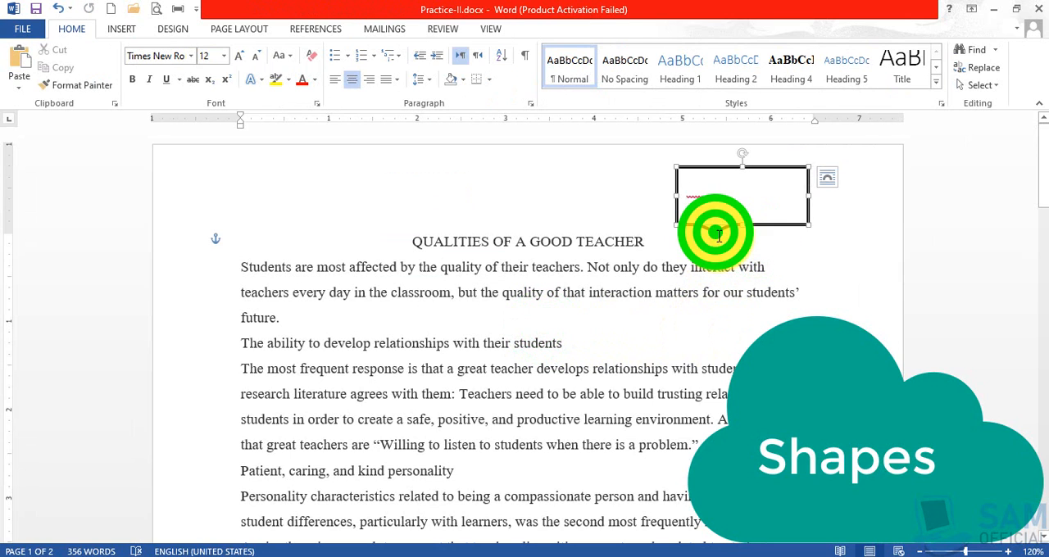
click(718, 235)
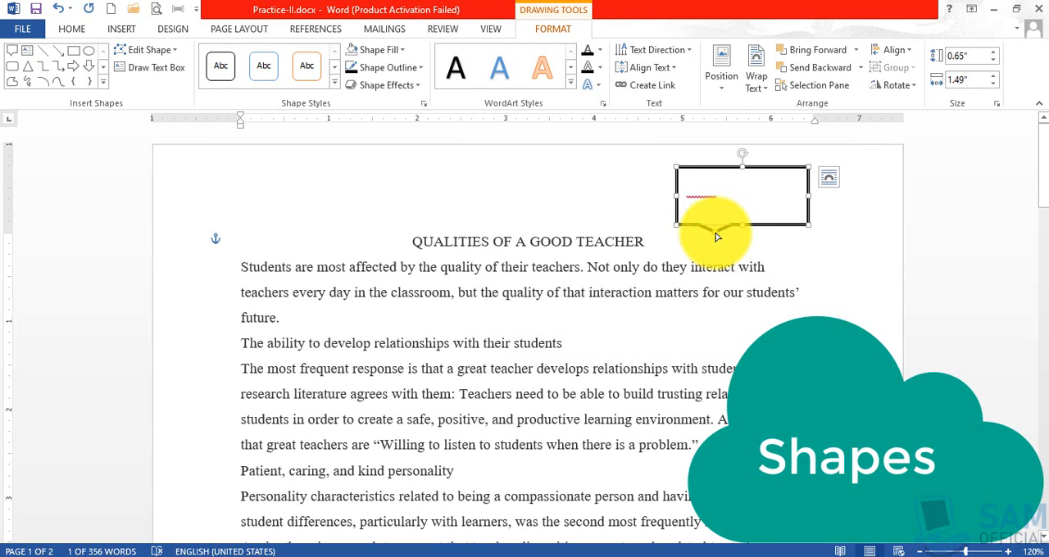
drag(715, 237, 530, 231)
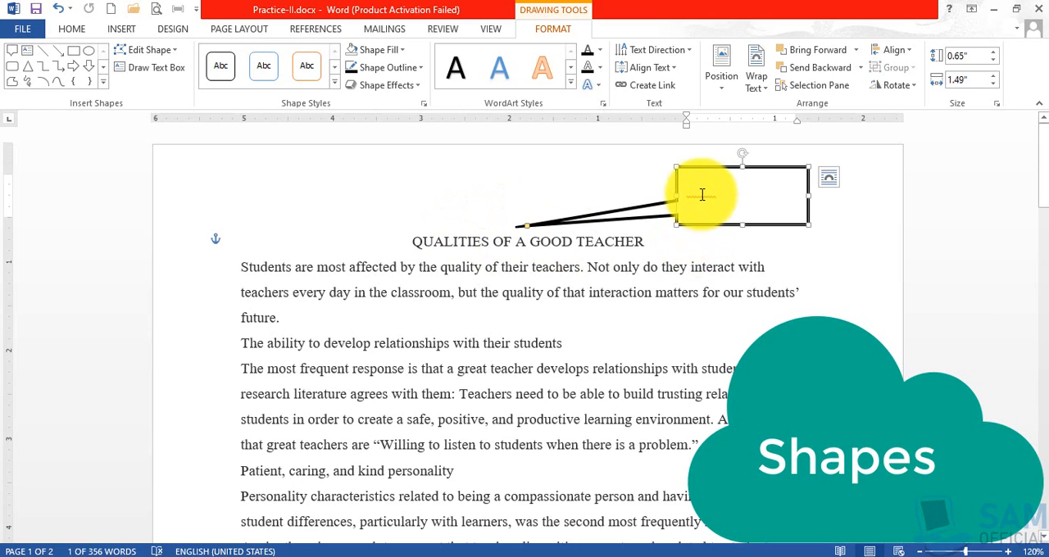
Review the text direction and vertical text alignment choices for the text inside the callout.
click(699, 194)
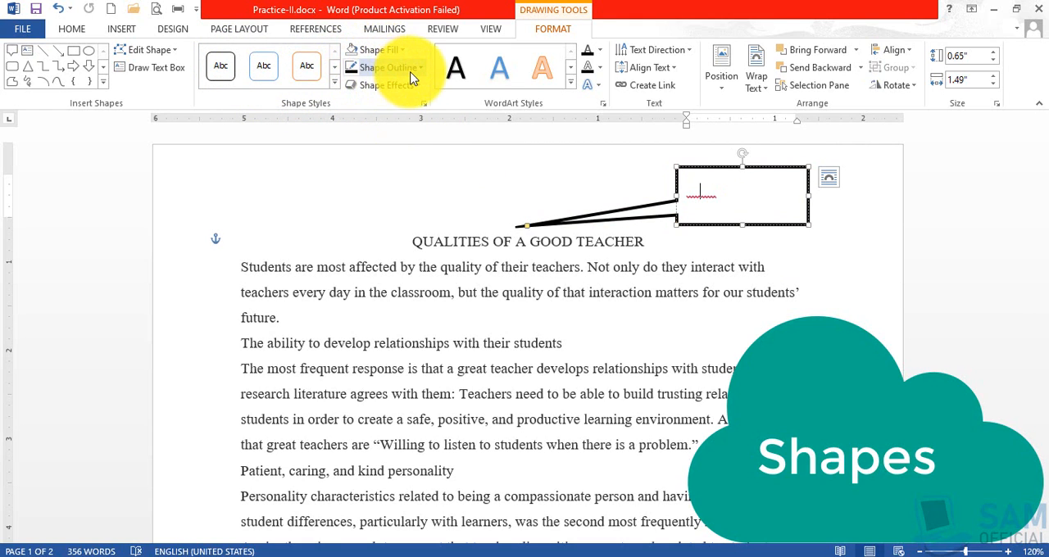
click(687, 51)
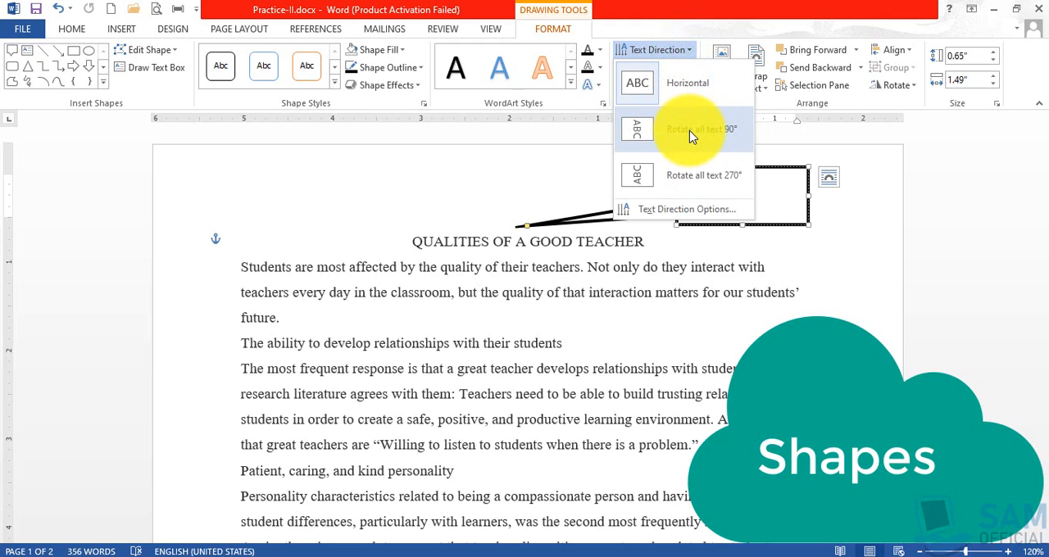
click(792, 250)
click(678, 71)
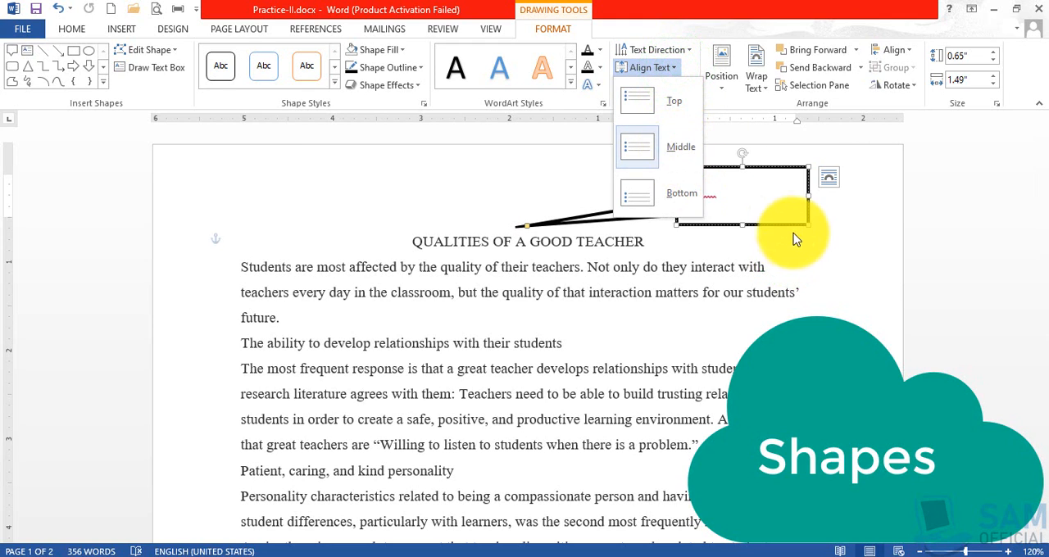
click(833, 236)
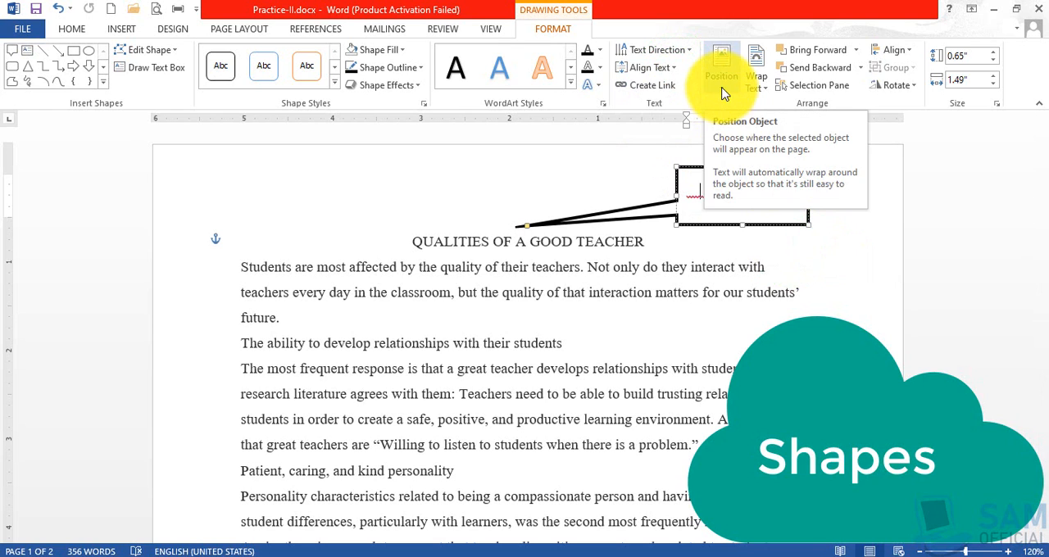
click(837, 251)
Select the callout and preview its page position and text wrapping choices without applying any.
click(798, 224)
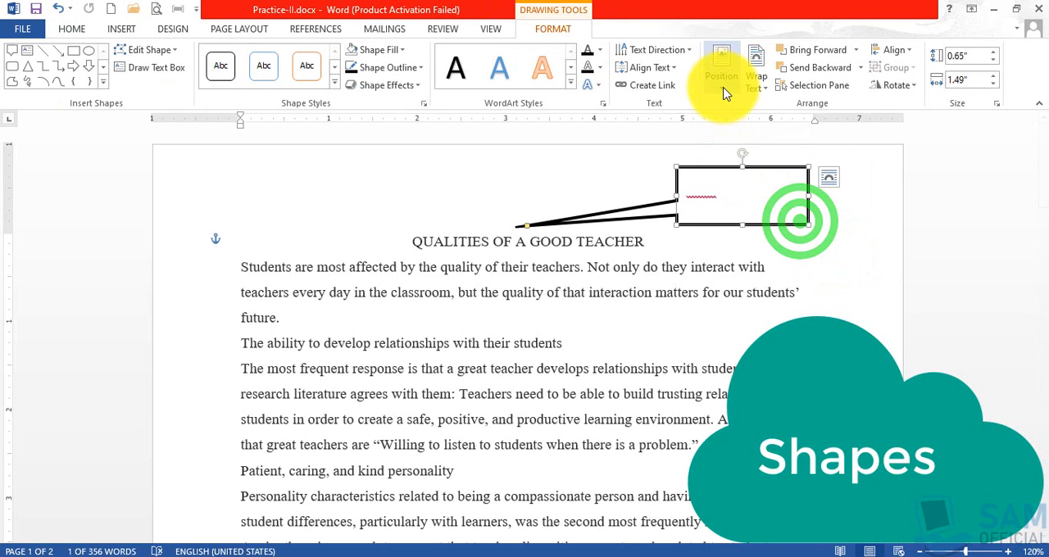
click(721, 82)
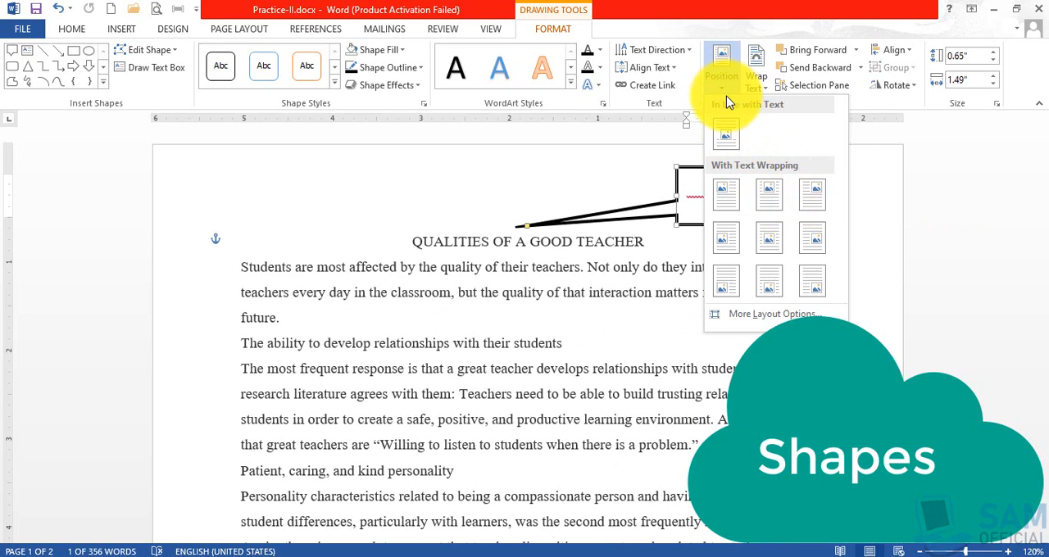
click(722, 88)
click(722, 89)
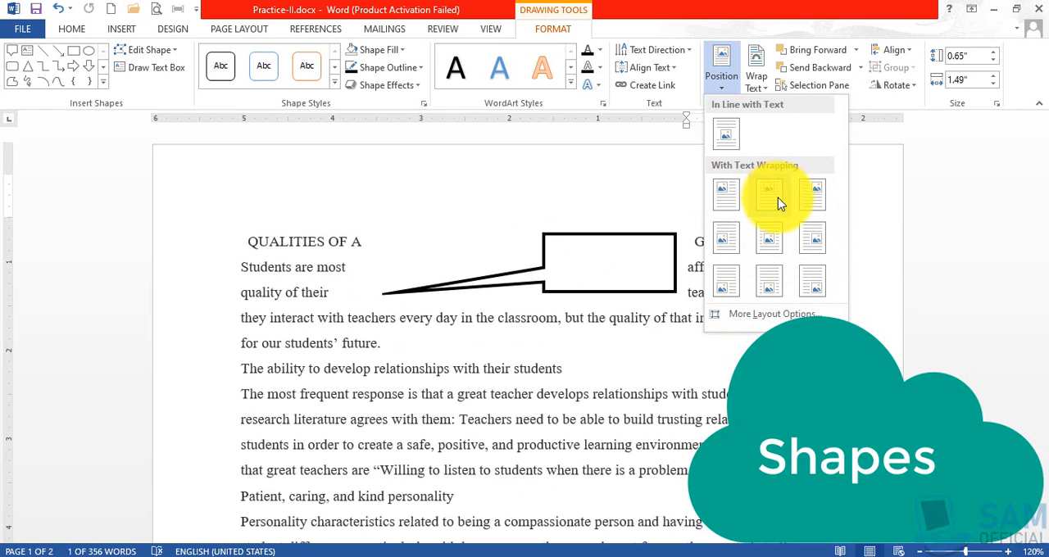
click(768, 90)
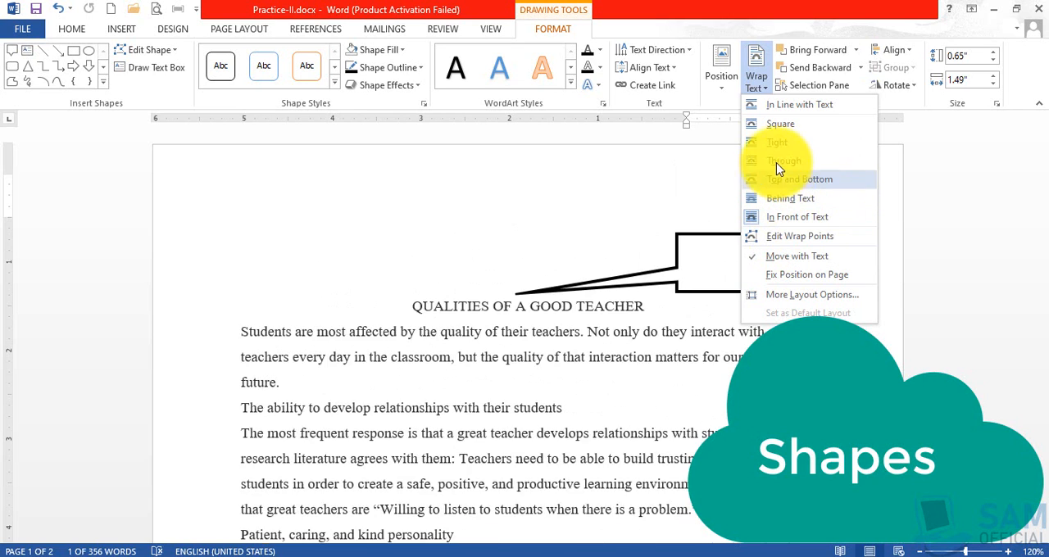
click(588, 190)
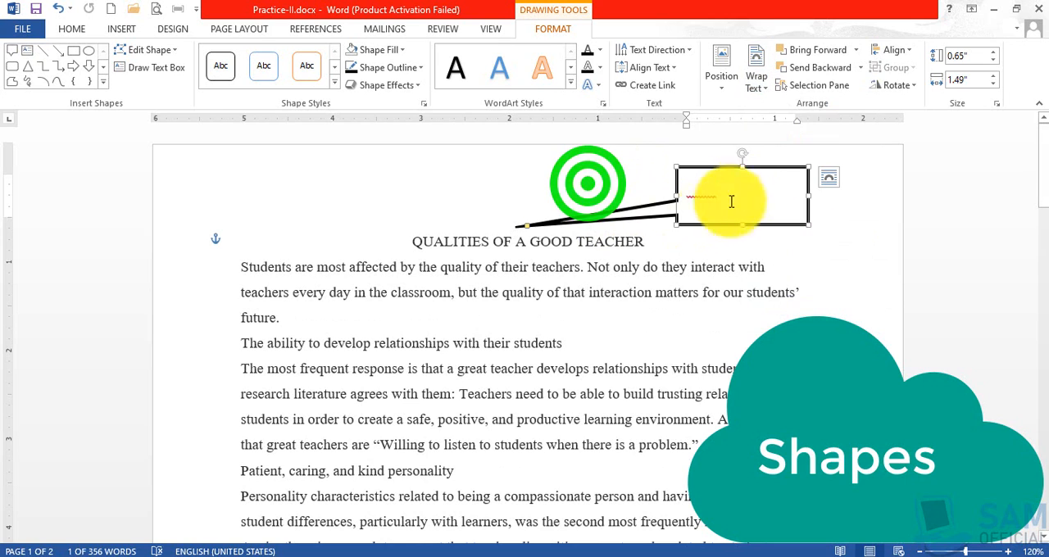
Move the callout slightly left and try the left and centre alignments relative to the margins.
drag(729, 169, 704, 167)
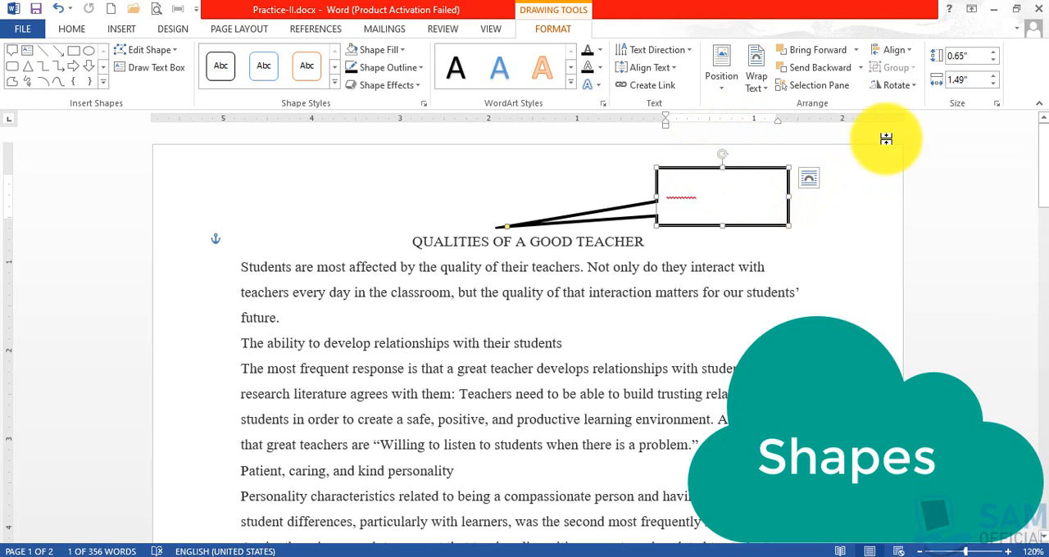
click(911, 56)
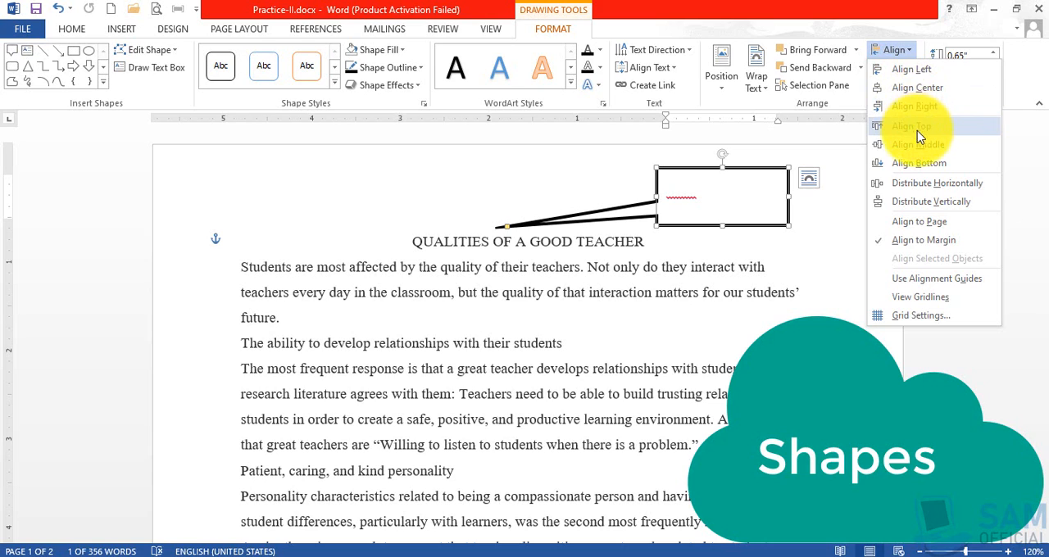
click(917, 73)
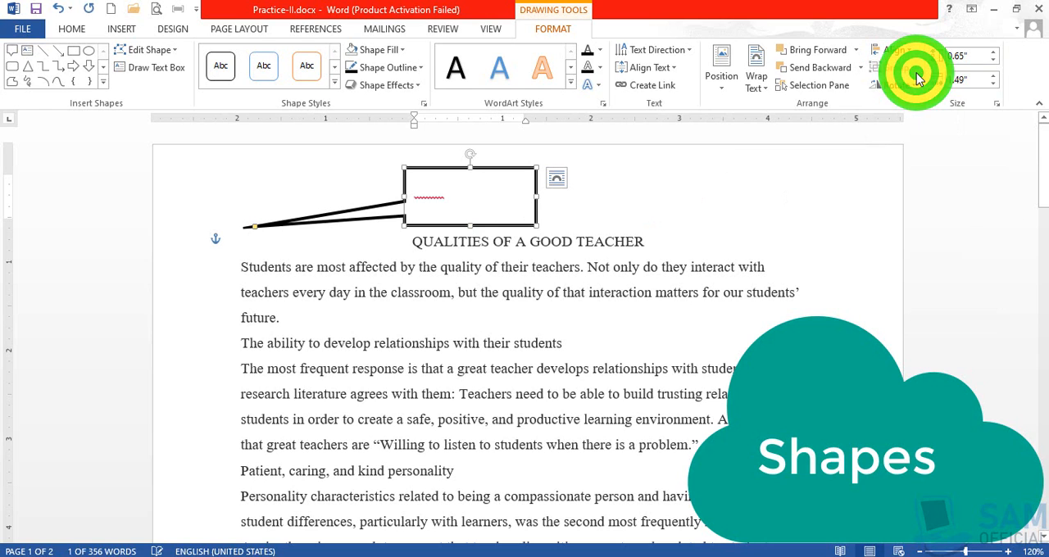
click(913, 50)
click(910, 88)
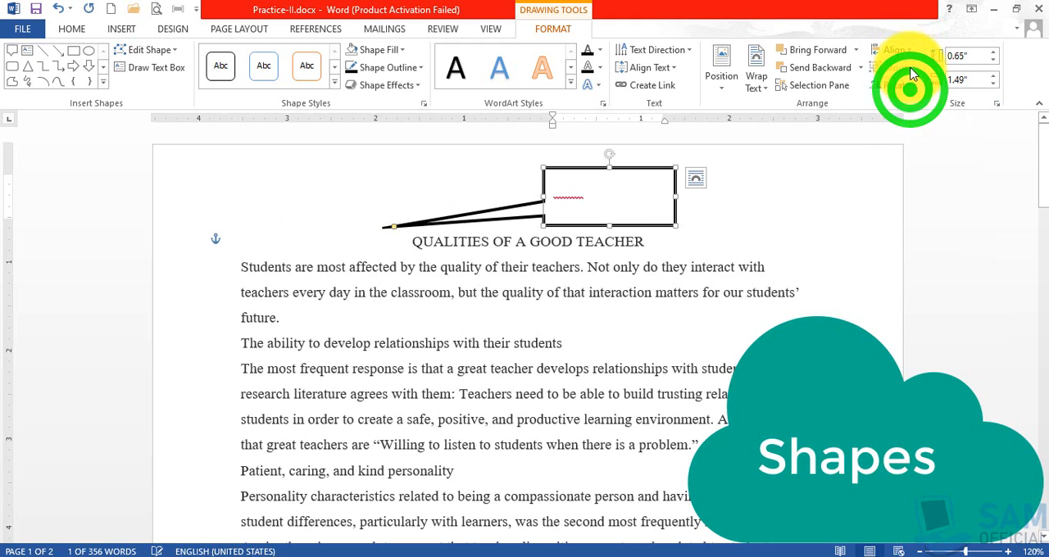
Align the callout to the right margin and check its rotation and flip options.
click(913, 52)
click(915, 104)
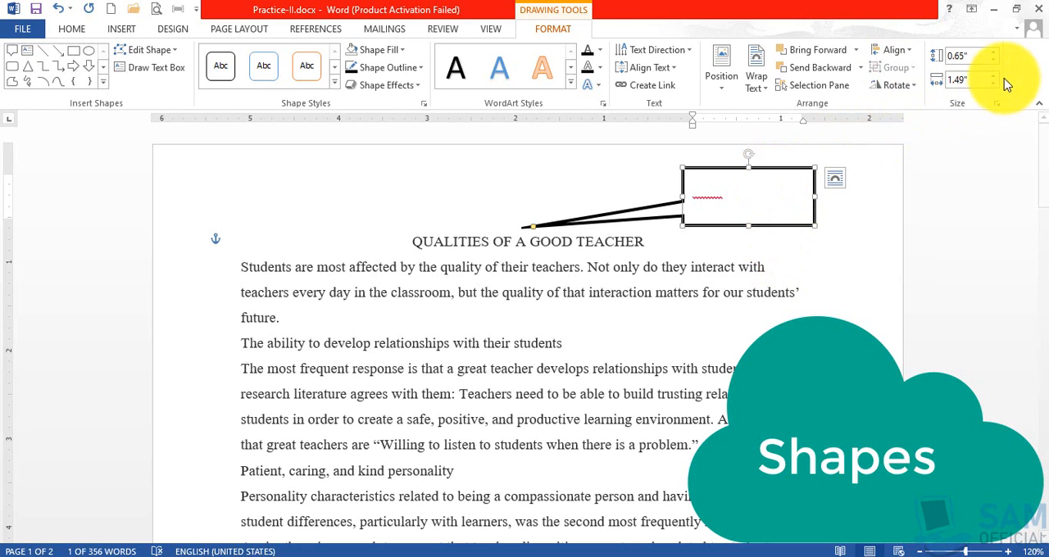
click(913, 85)
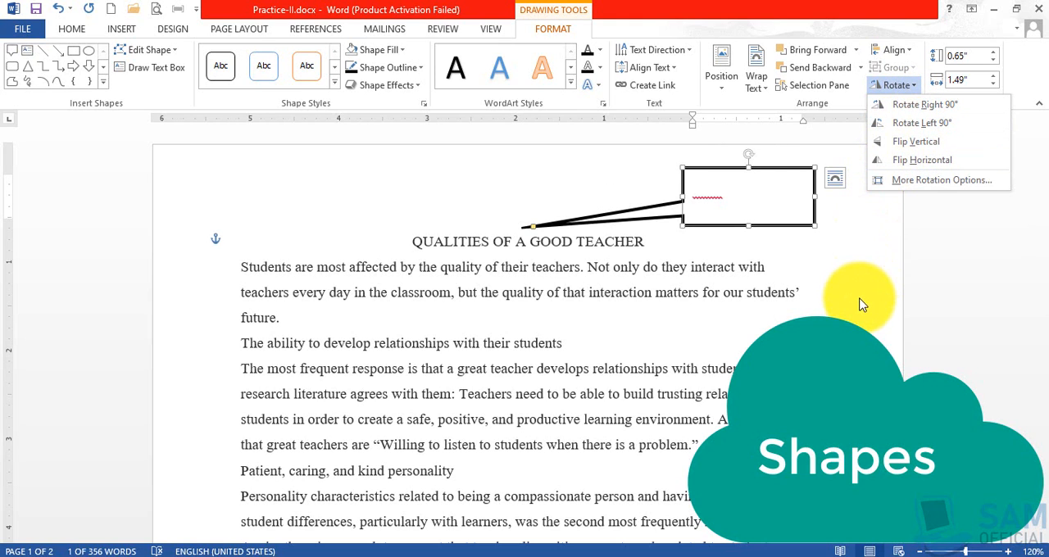
click(810, 225)
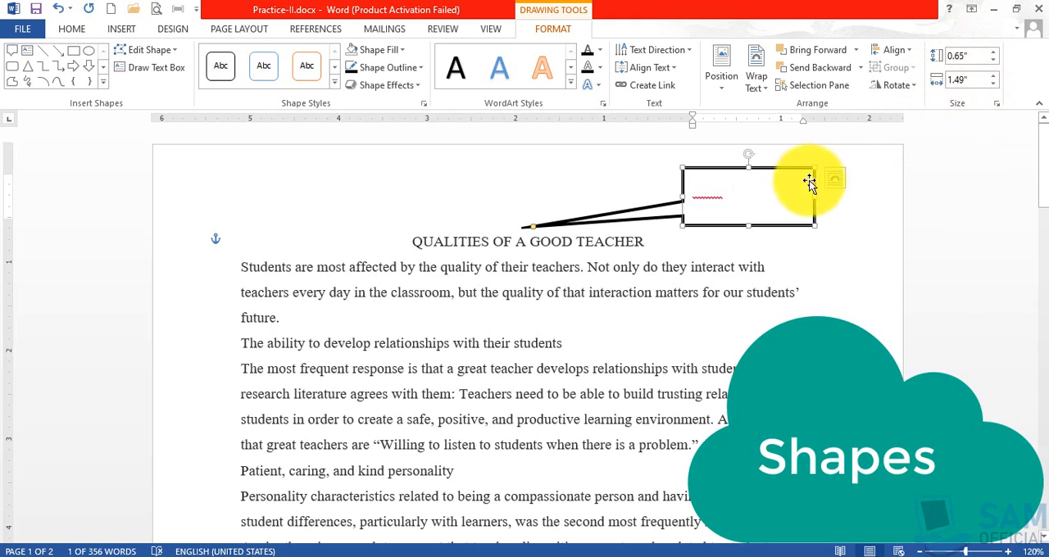
Select the text inside the callout and give it a blue text outline from the theme colours.
click(719, 194)
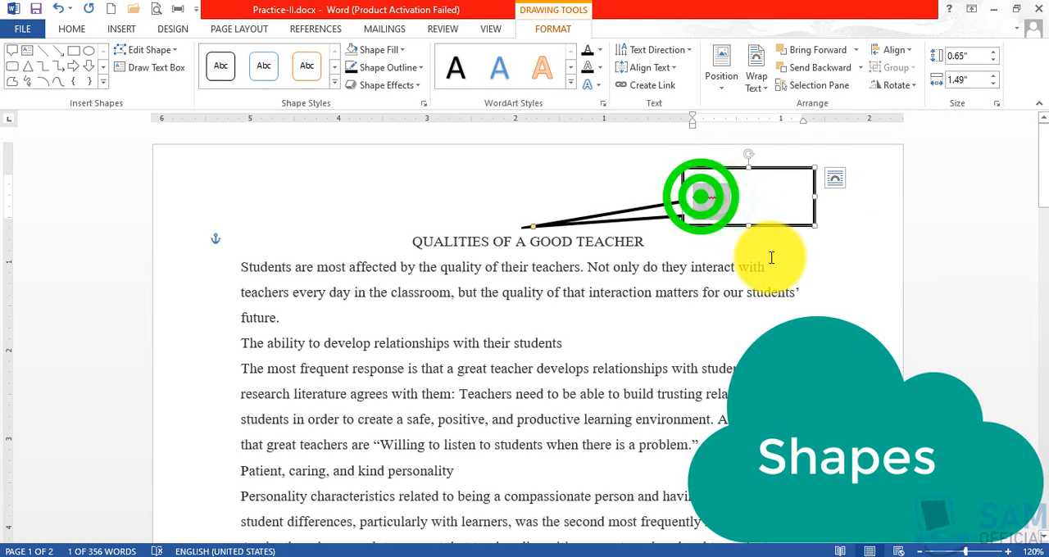
click(599, 51)
click(592, 70)
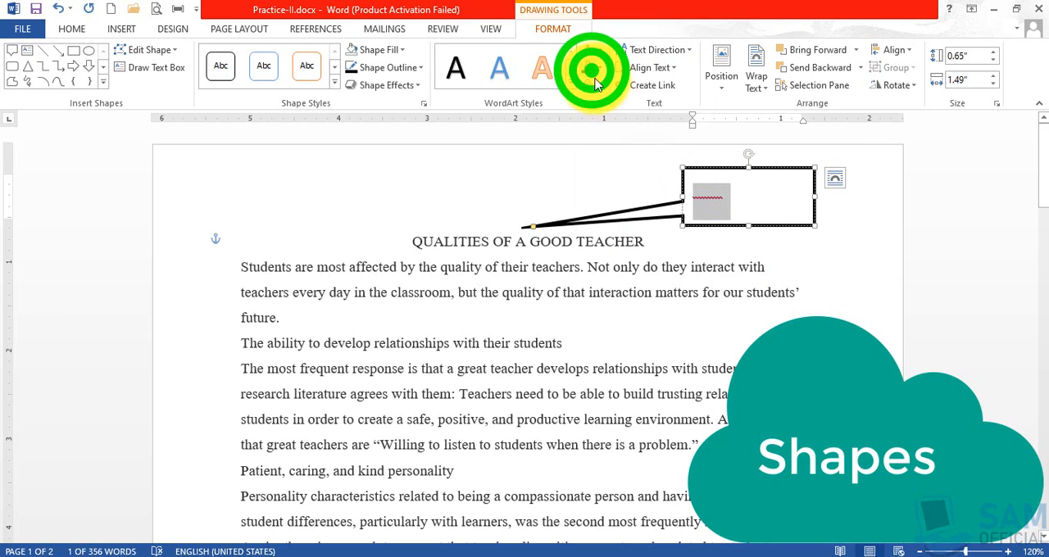
click(600, 68)
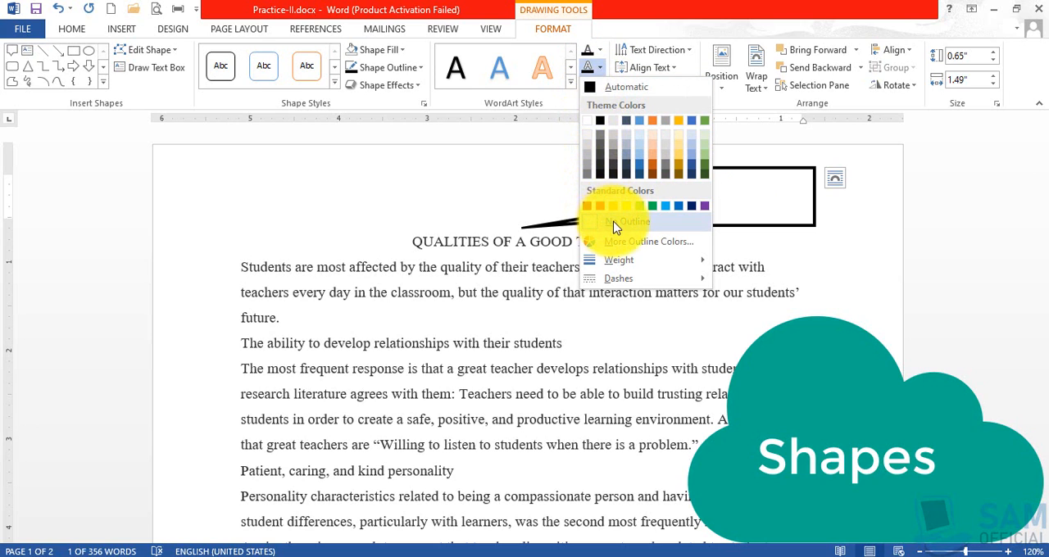
click(628, 121)
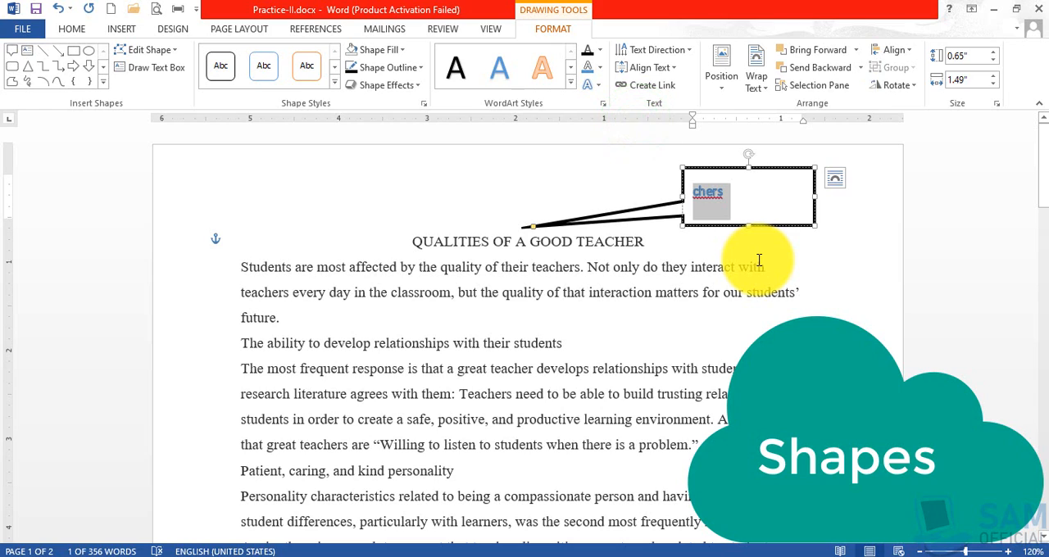
Correct the callout text to read "Teachers" and align it vertically to the bottom of the shape.
key(Delete)
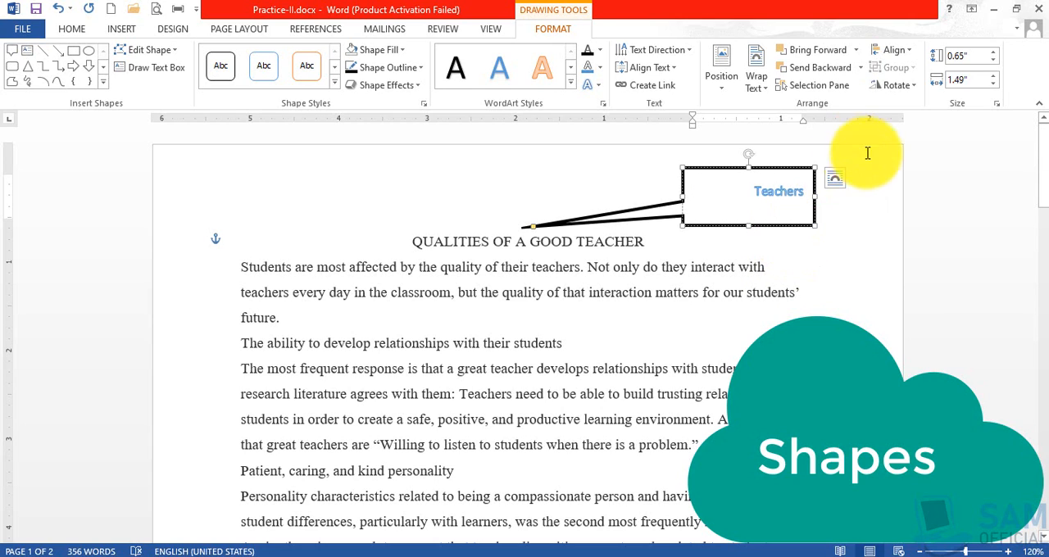
double_click(762, 189)
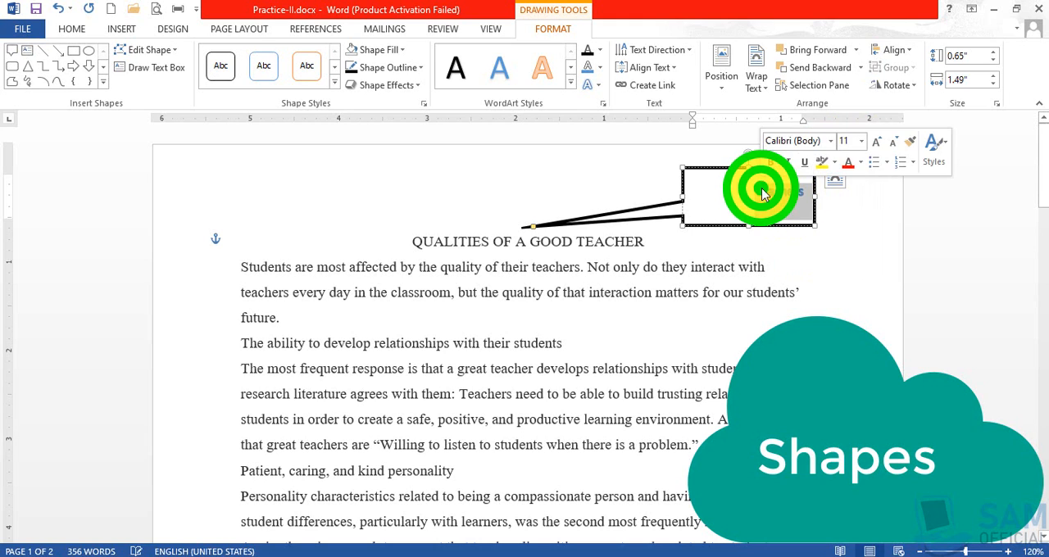
click(672, 67)
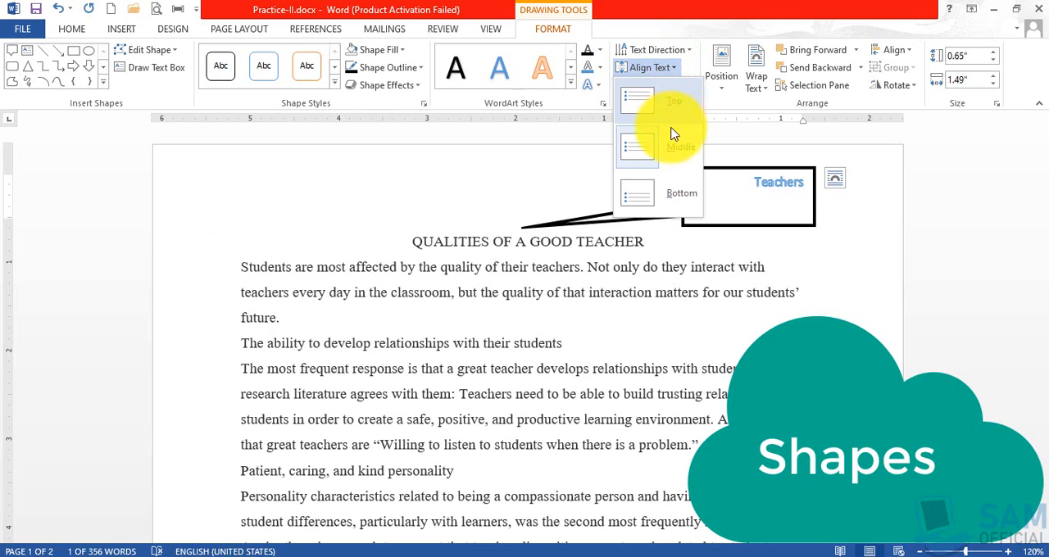
click(670, 199)
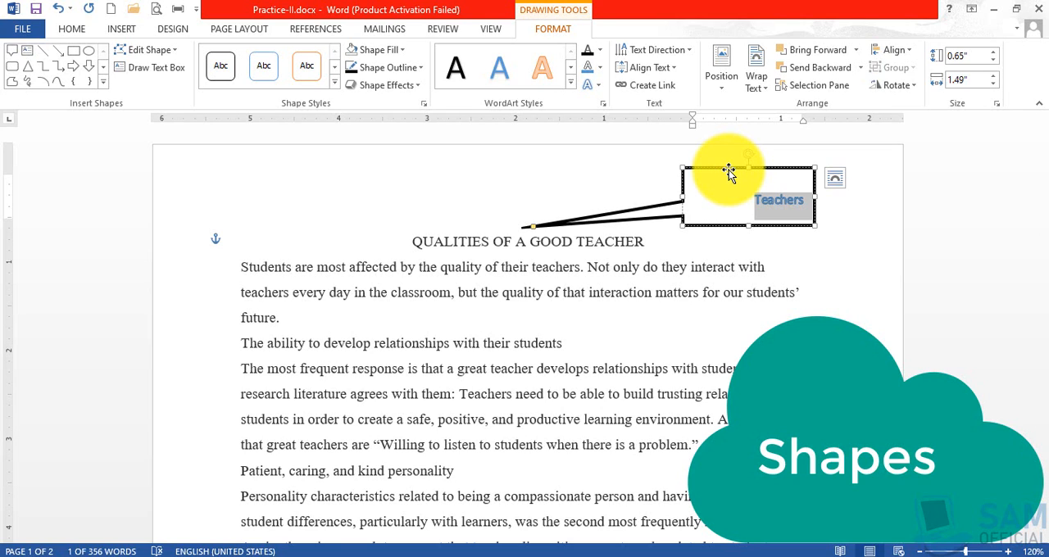
Copy the Teachers callout and paste the duplicate at the line "The ability to develop relationships with their students".
click(794, 265)
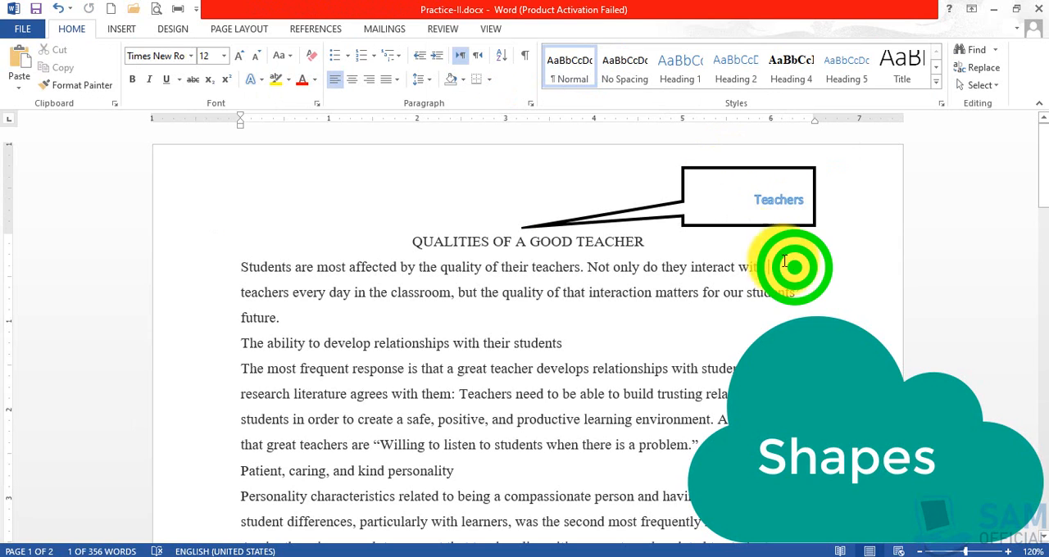
click(738, 224)
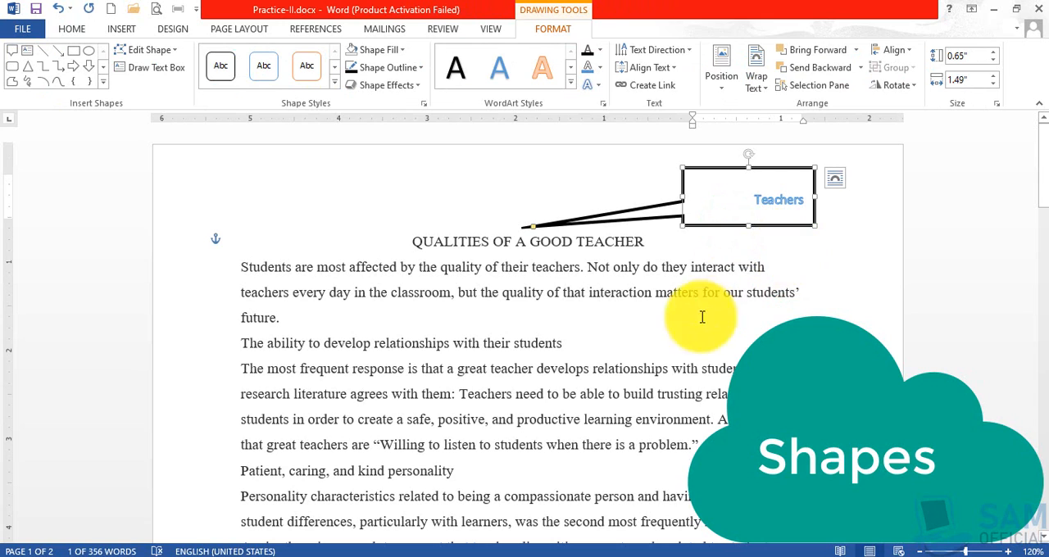
click(664, 343)
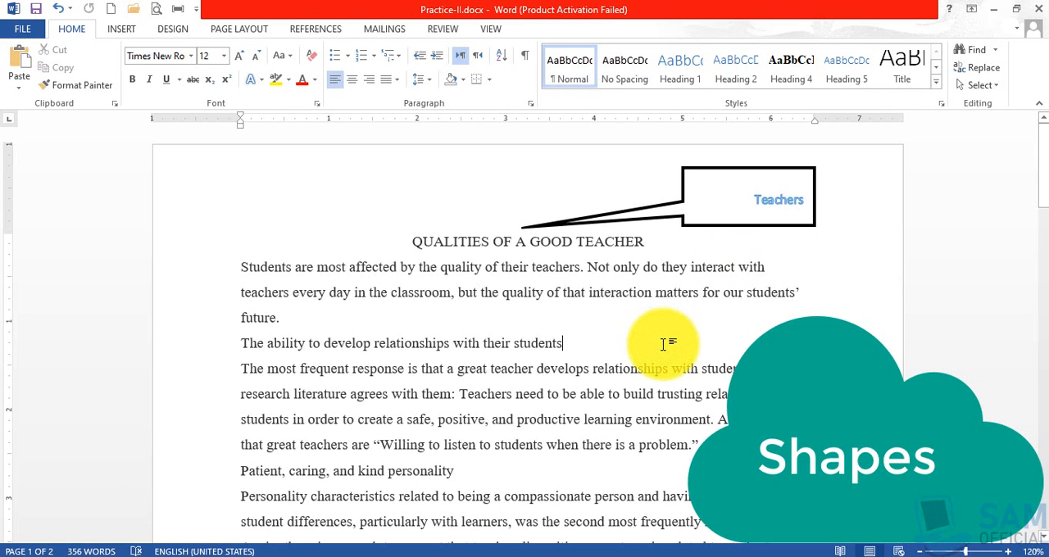
key(ctrl+v)
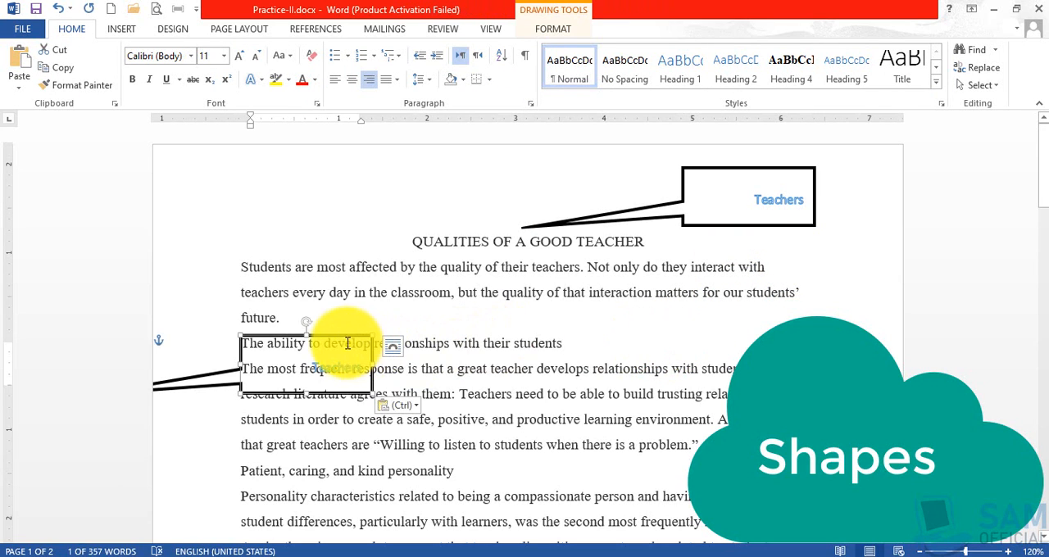
Delete the duplicate Teachers callout and the original one above the document title.
drag(344, 339, 776, 310)
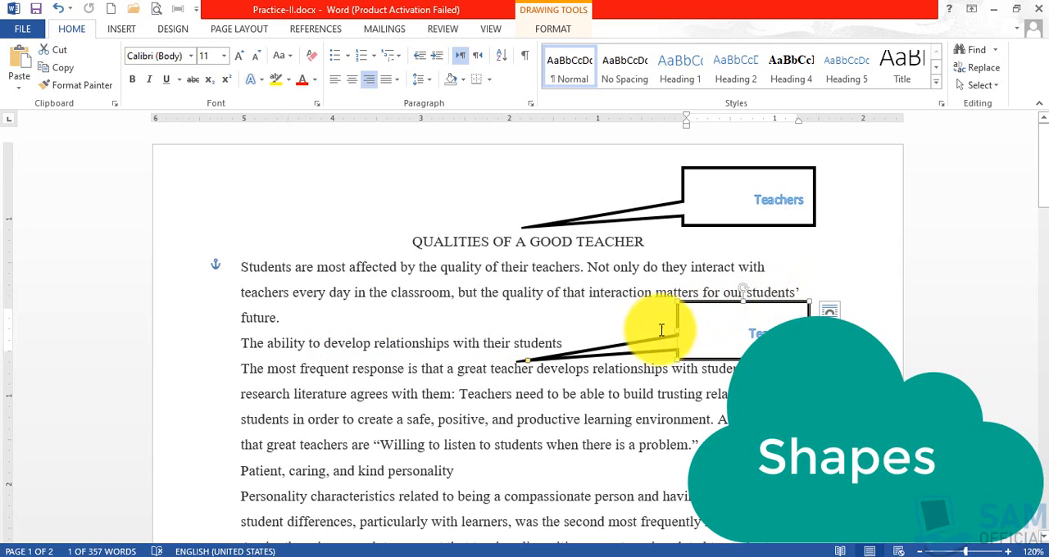
click(791, 300)
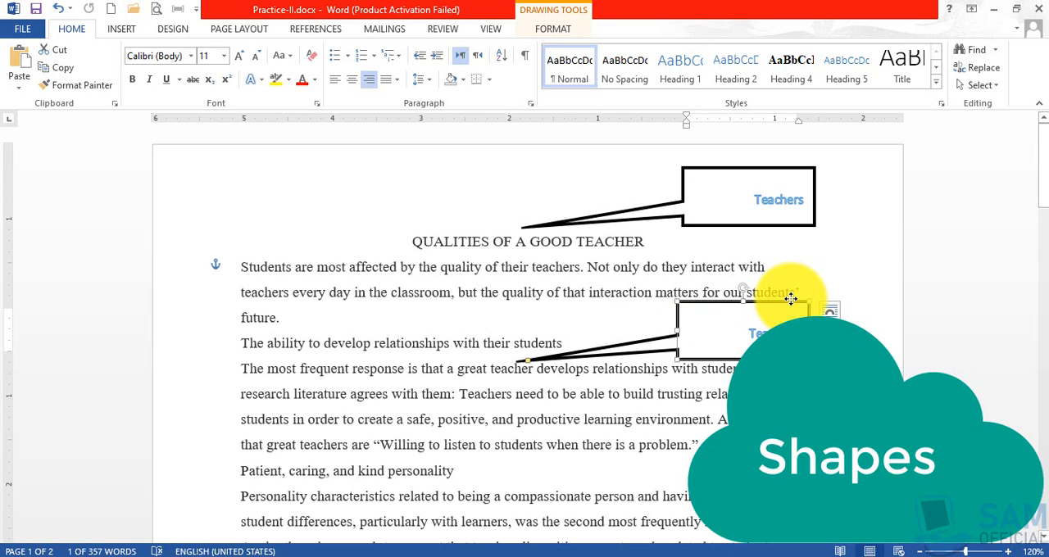
key(Delete)
click(778, 226)
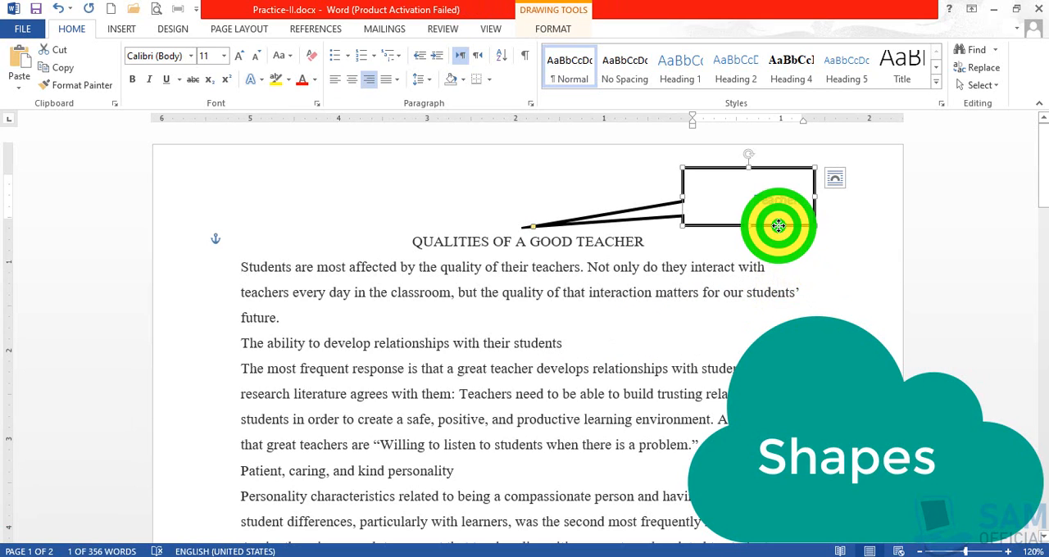
key(Delete)
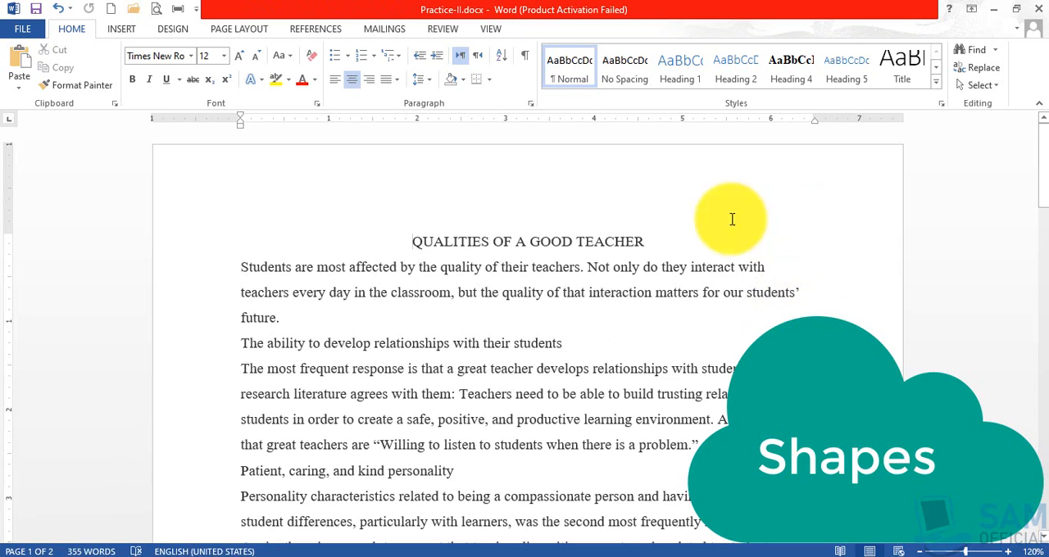
Insert a WordArt object at the document title using the black bold style with a hard shadow.
click(604, 210)
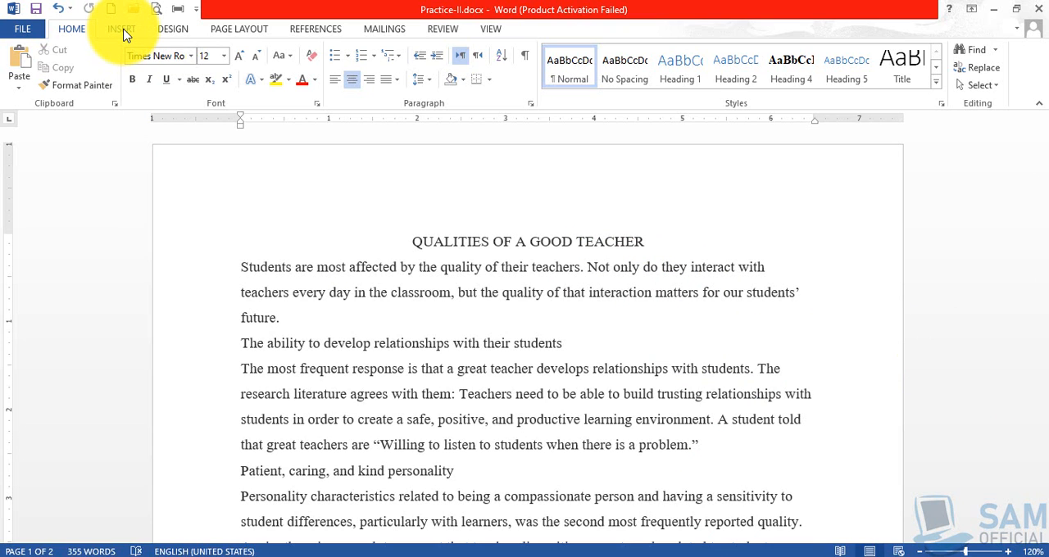
click(122, 31)
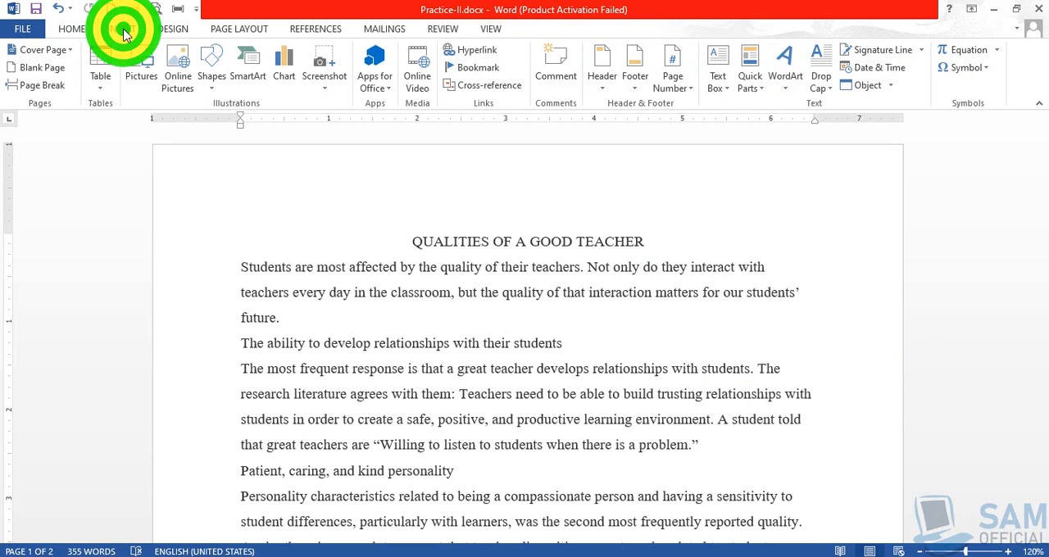
click(785, 83)
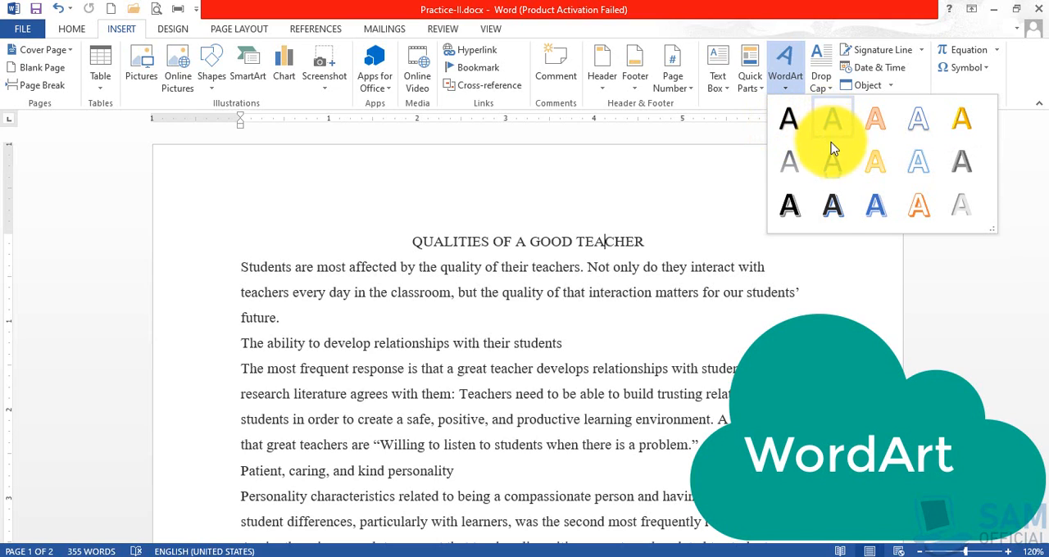
click(793, 210)
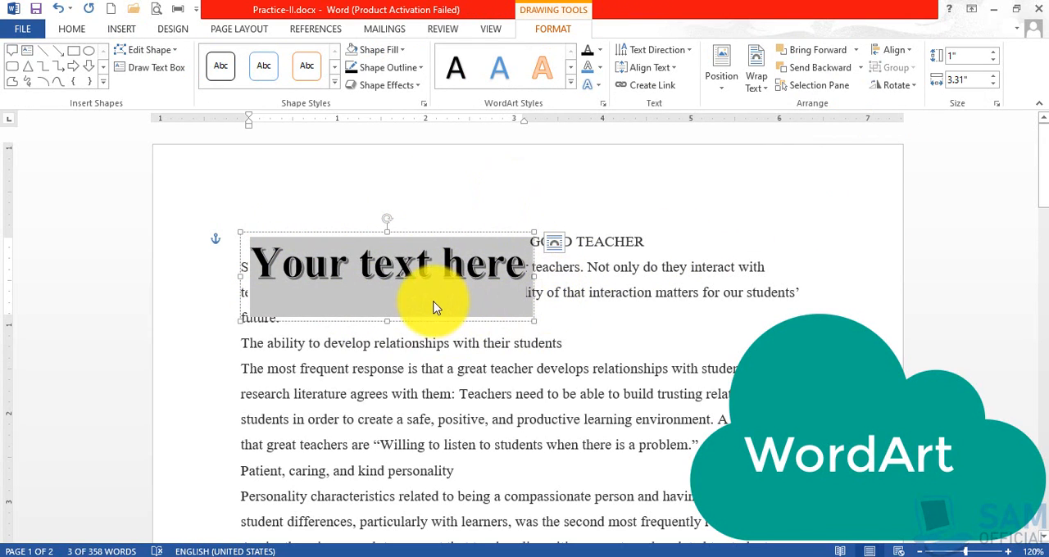
Replace the WordArt placeholder text with "Qualities of a Good Teacher".
double_click(344, 273)
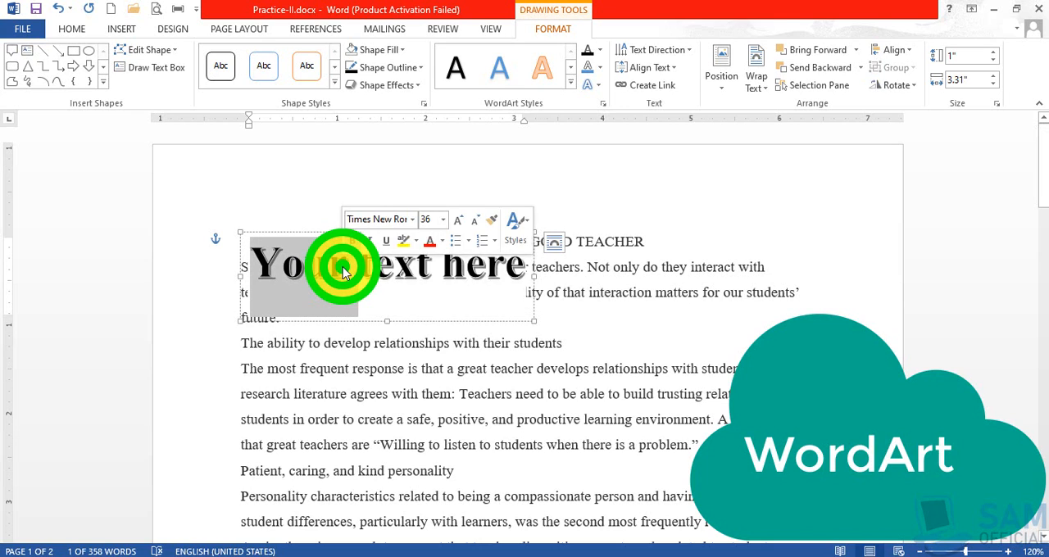
triple_click(344, 273)
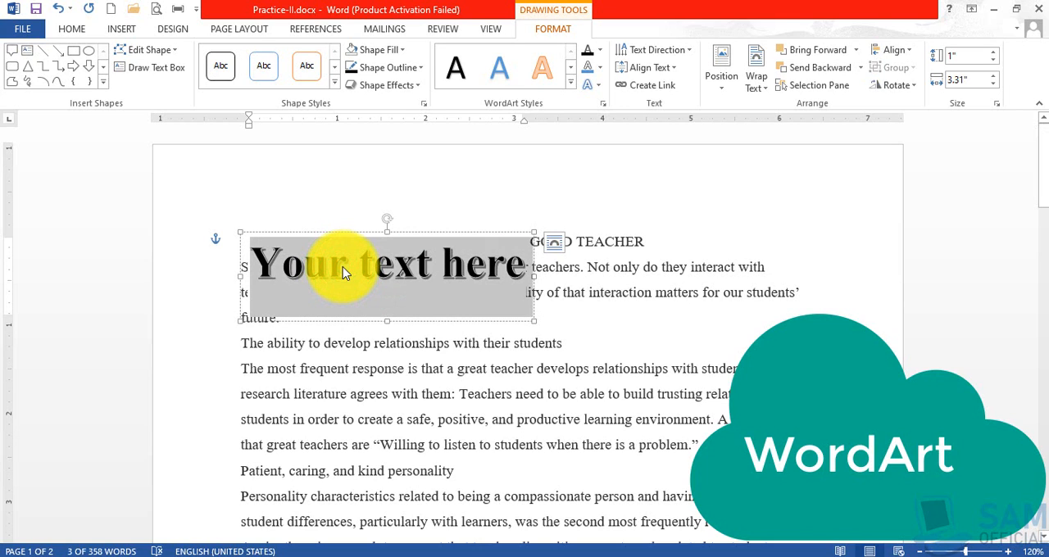
text(Qua)
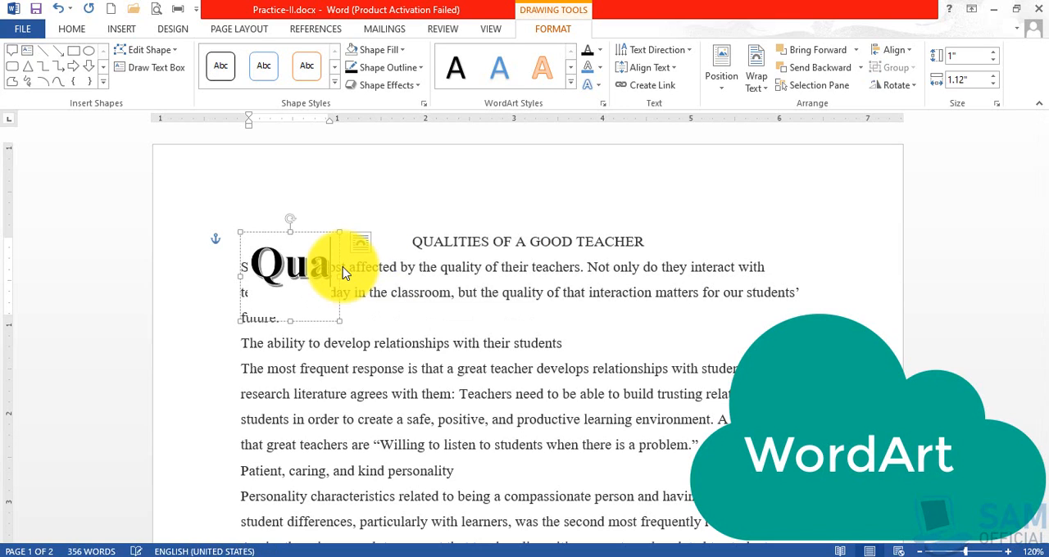
text(lities)
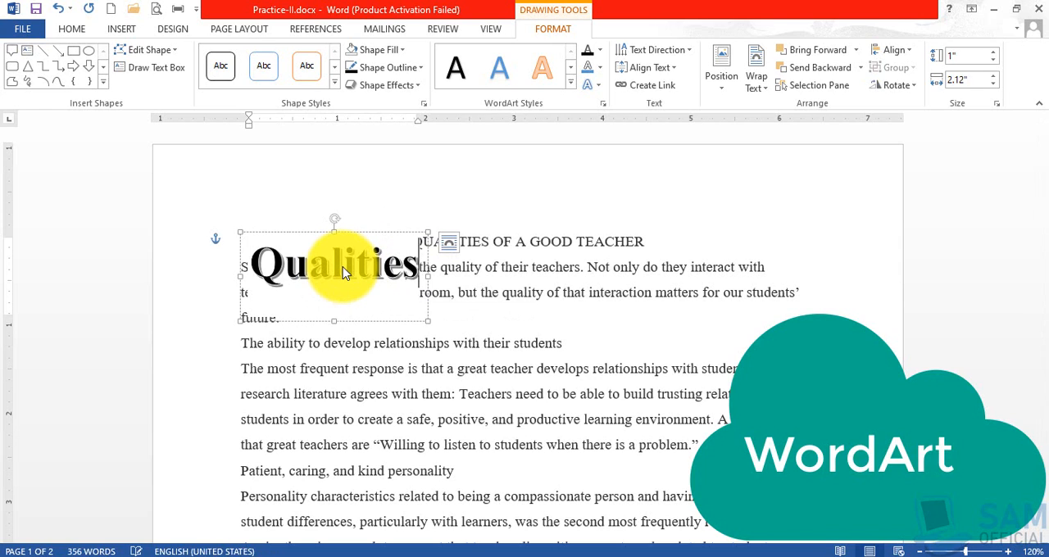
text( of a)
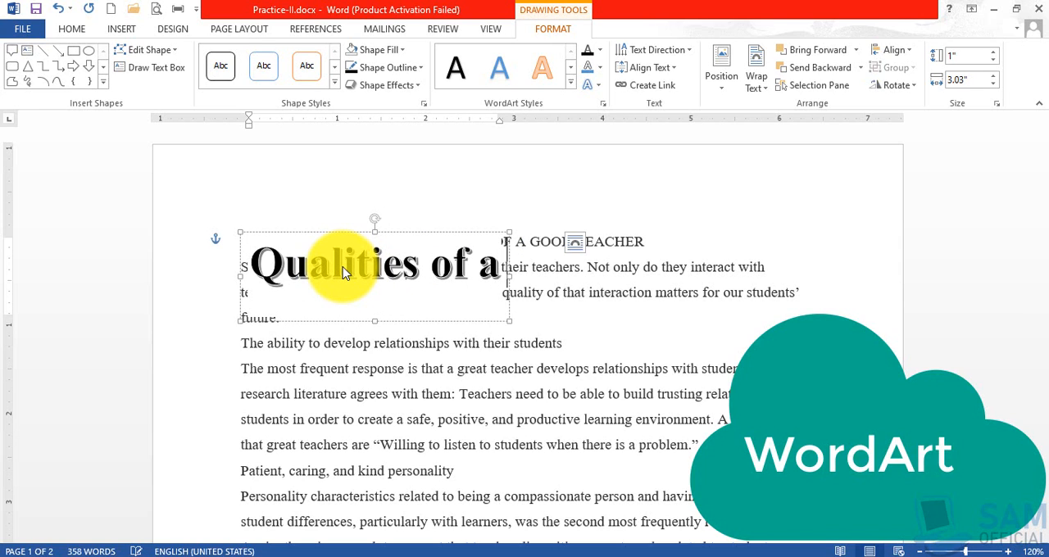
text( Good Teacher)
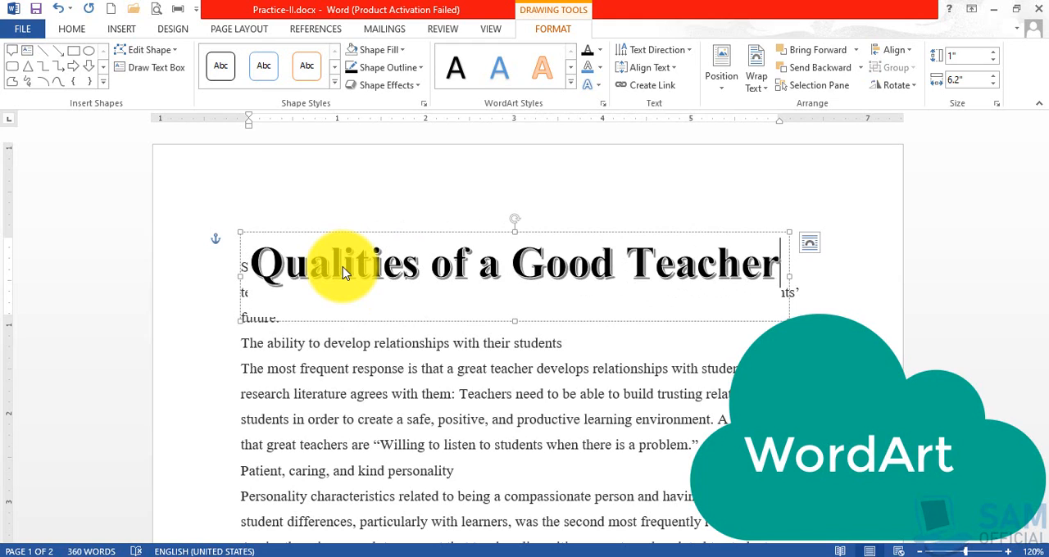
Reduce the font size of the whole WordArt text to 21 pt.
drag(256, 263, 745, 259)
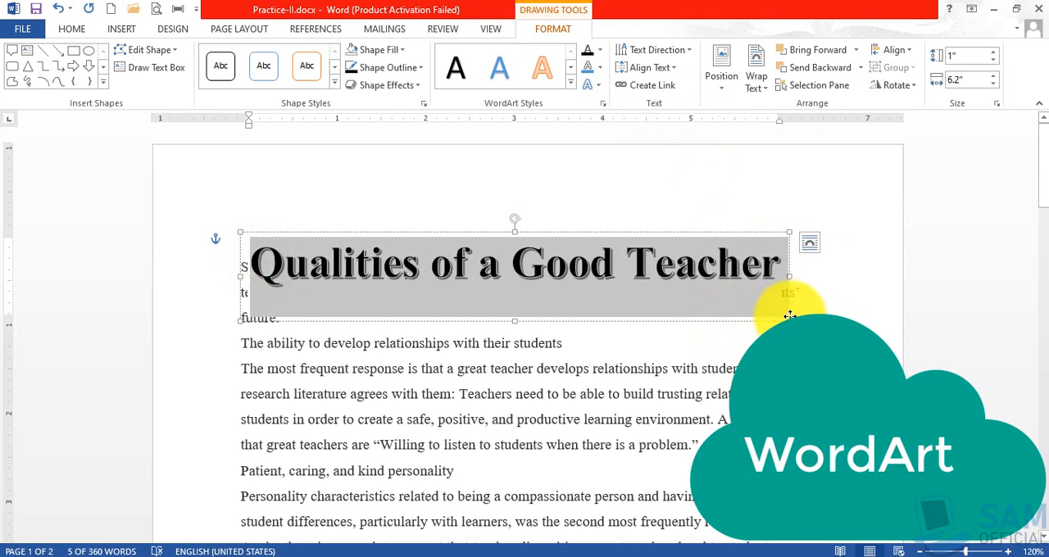
key(ctrl+bracketleft)
key(ctrl+bracketleft)
key(ctrl+bracketleft)
key(ctrl+bracketleft)
key(ctrl+bracketleft)
key(ctrl+bracketleft)
key(ctrl+bracketleft)
key(ctrl+bracketleft)
key(ctrl+bracketleft)
key(ctrl+bracketleft)
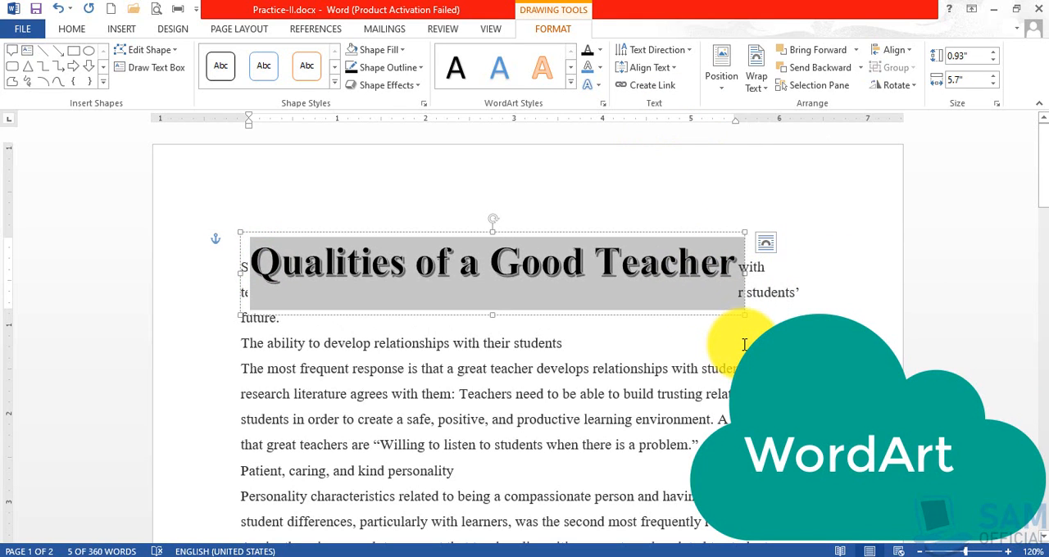
key(ctrl+bracketleft)
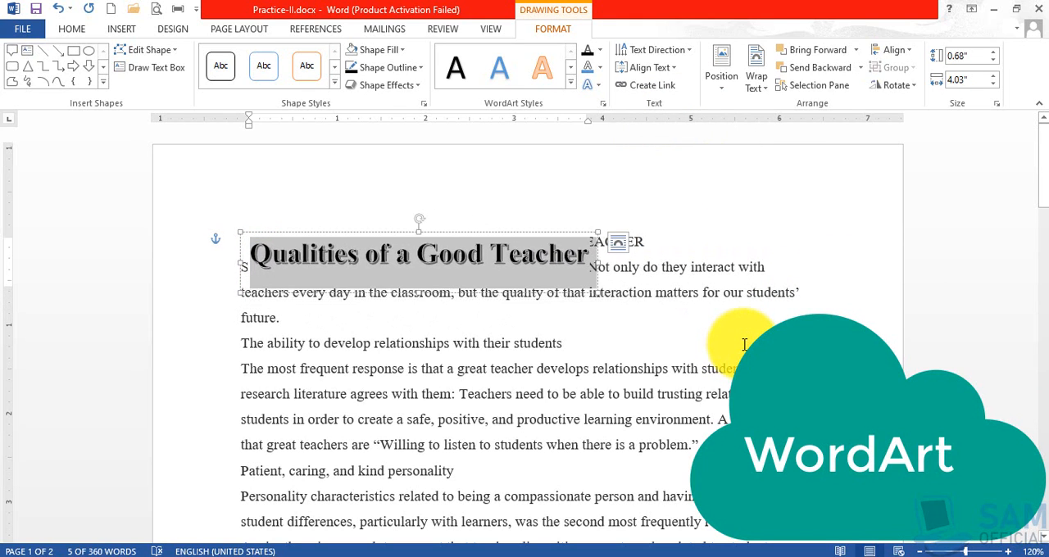
key(ctrl+bracketright)
key(ctrl+bracketright)
key(ctrl+bracketright)
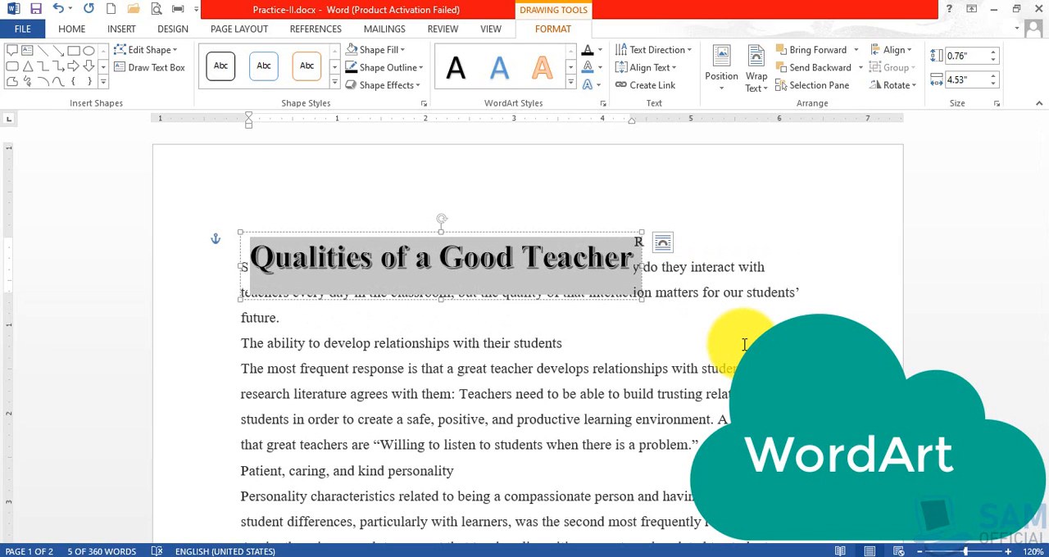
key(ctrl+bracketleft)
key(ctrl+bracketleft)
key(ctrl+bracketleft)
key(ctrl+bracketleft)
key(ctrl+bracketleft)
key(ctrl+bracketleft)
key(ctrl+bracketleft)
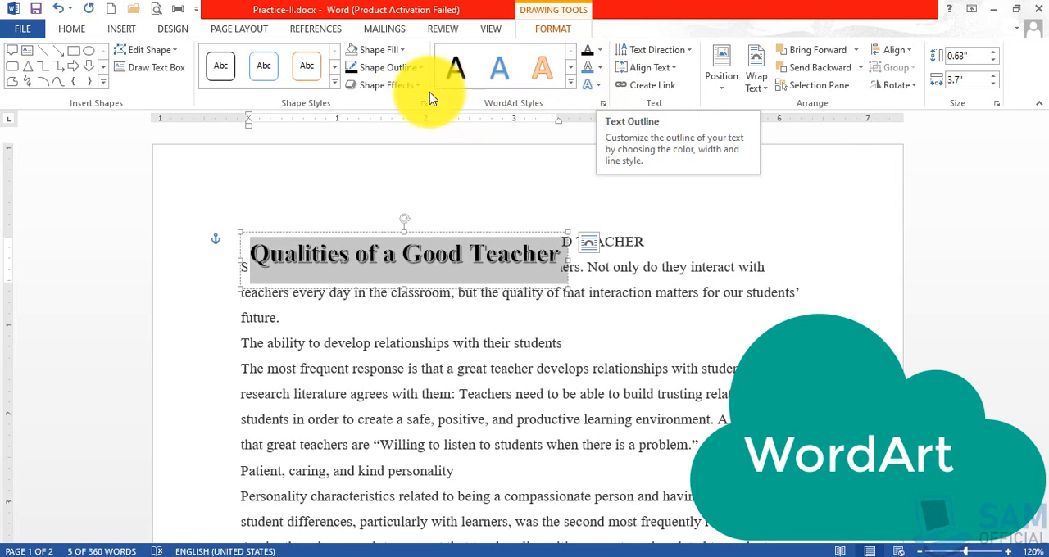
click(664, 298)
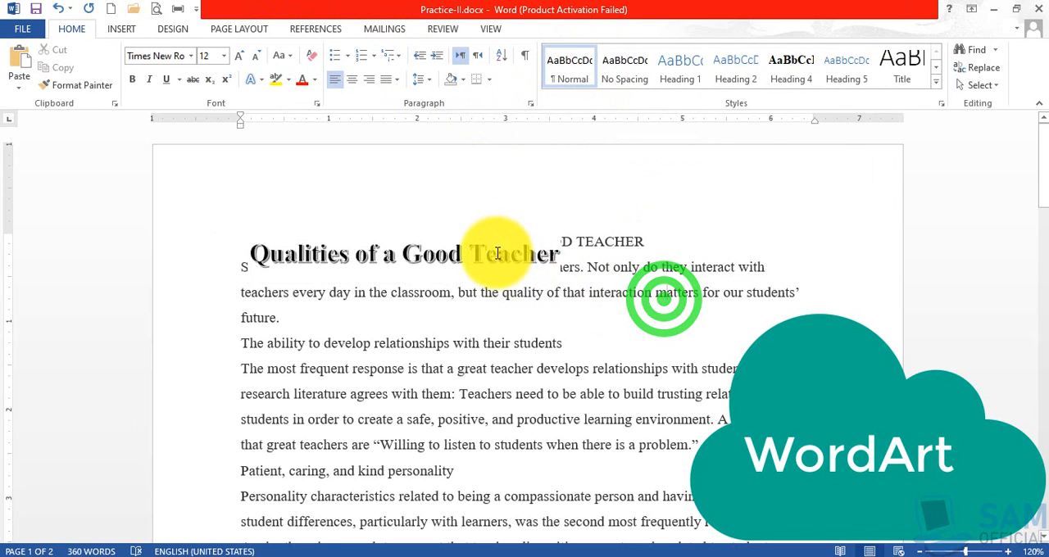
Shift the WordArt slightly to line up with the left margin and set its text wrapping to Through.
click(496, 252)
drag(378, 236, 370, 232)
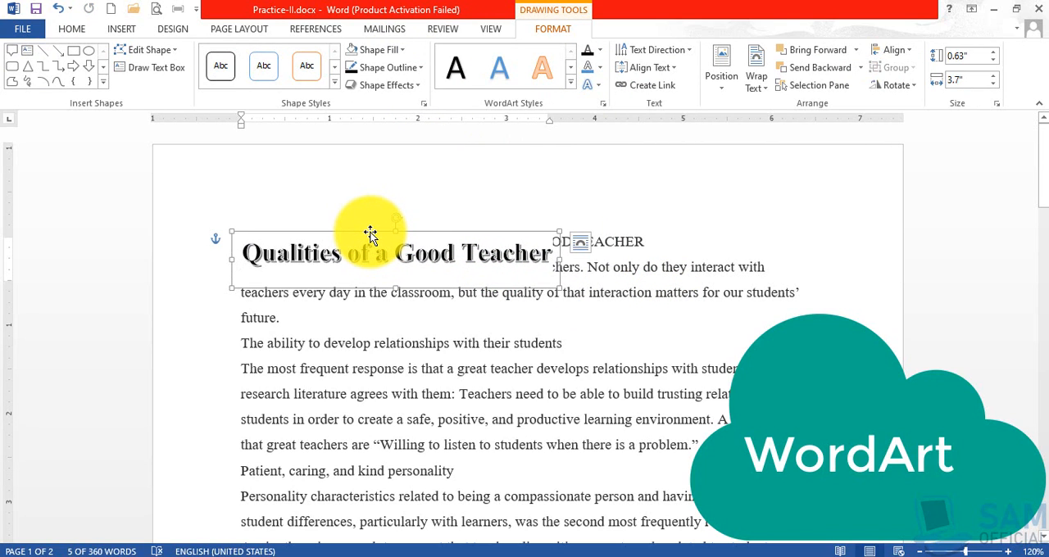
drag(371, 235, 371, 235)
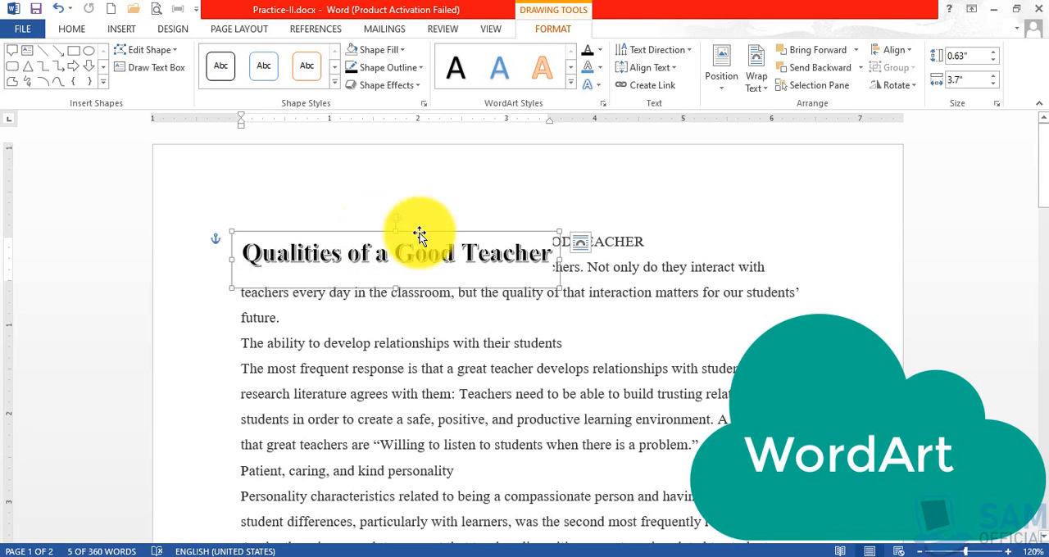
click(766, 89)
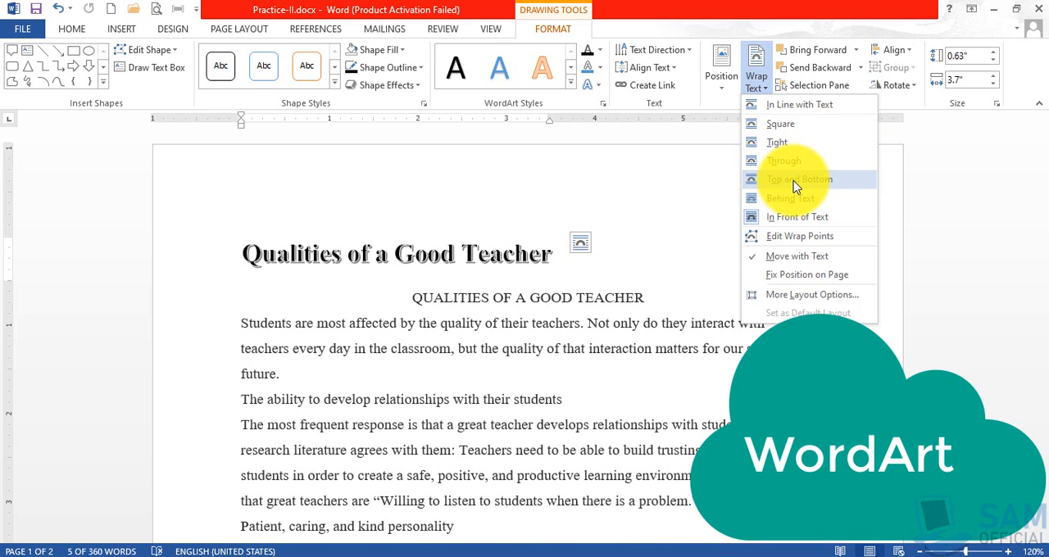
click(790, 169)
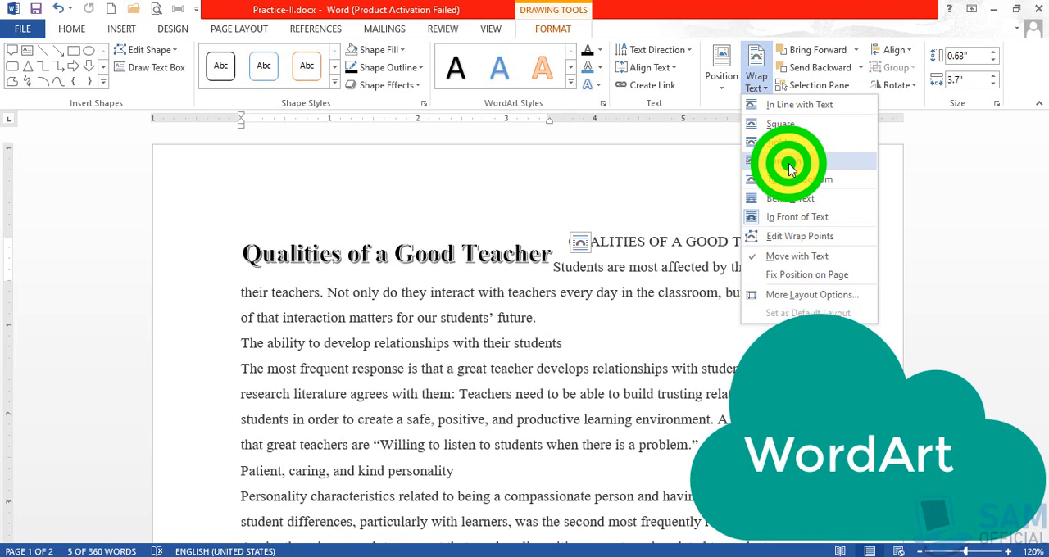
click(564, 287)
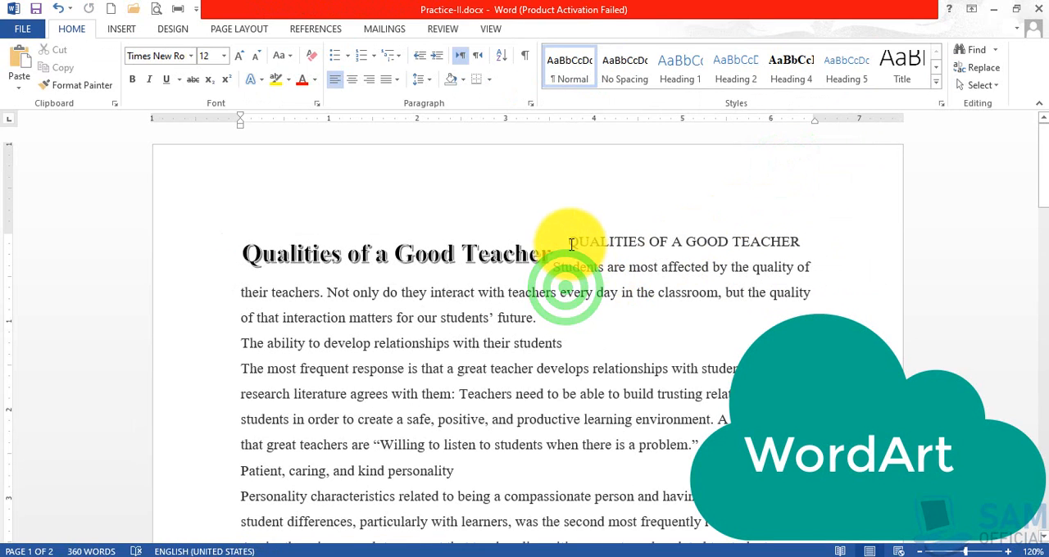
drag(564, 239, 808, 253)
click(805, 245)
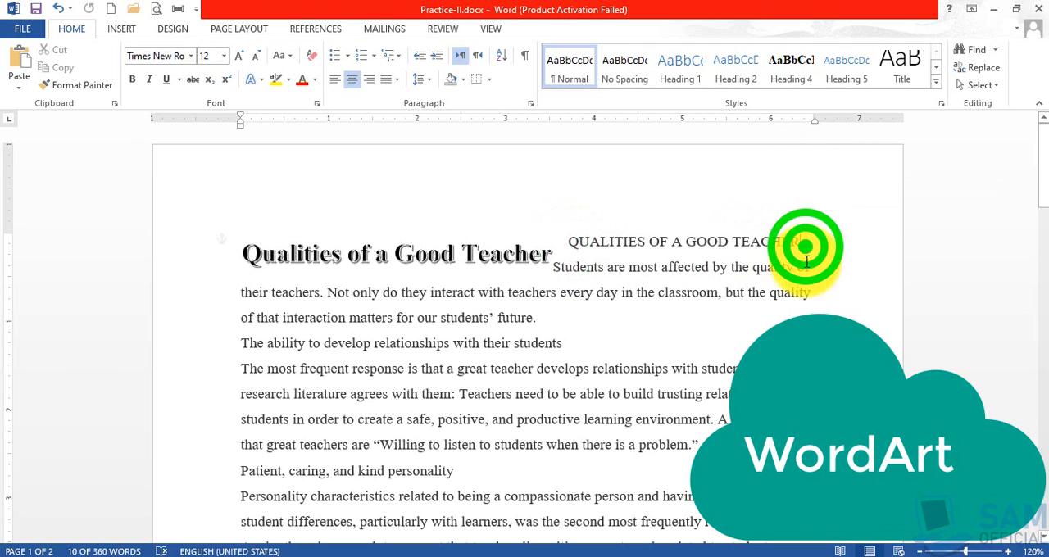
shift+click(571, 242)
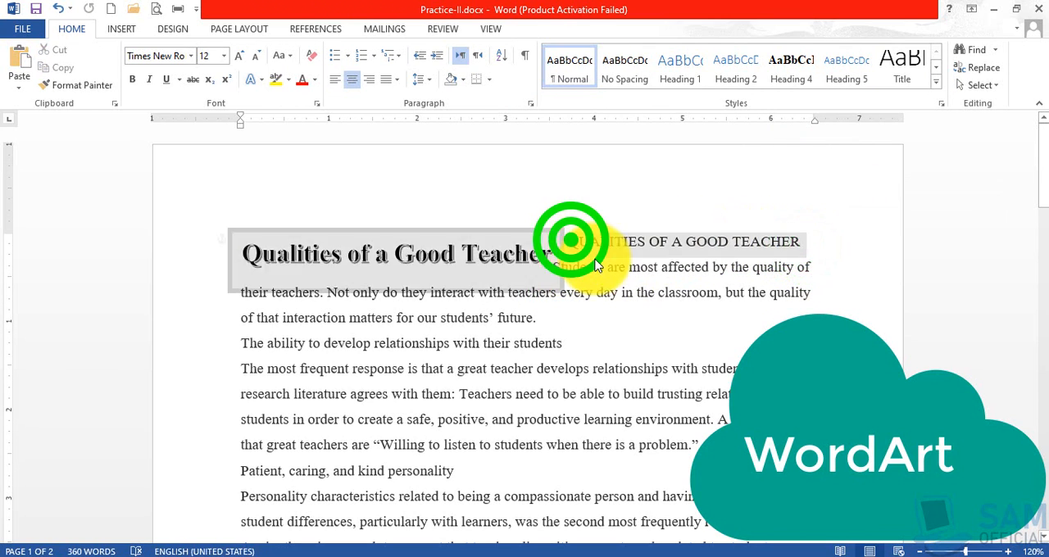
key(Delete)
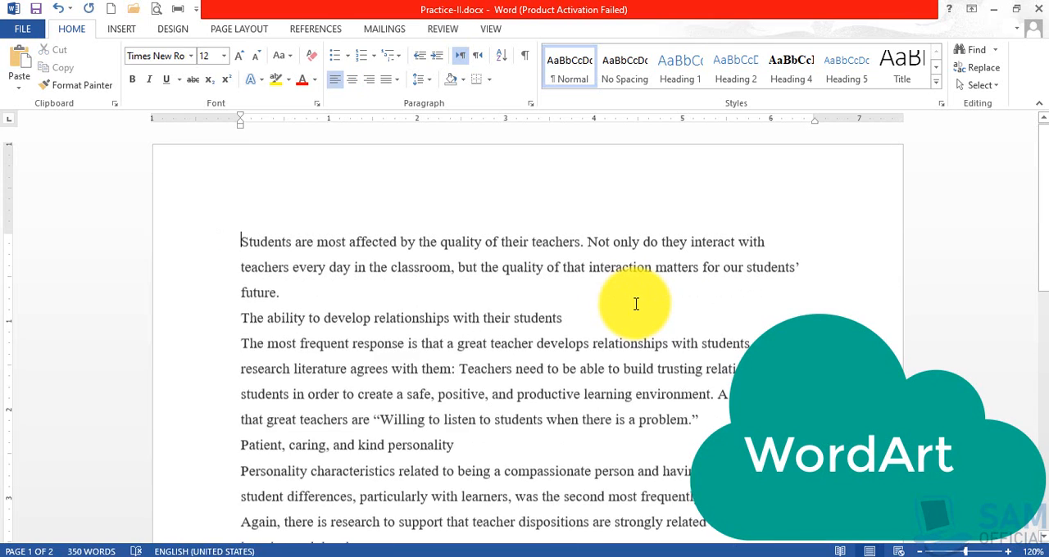
key(ctrl+z)
Delete the plain title "QUALITIES OF A GOOD TEACHER" beside the WordArt, keeping the WordArt itself.
click(577, 242)
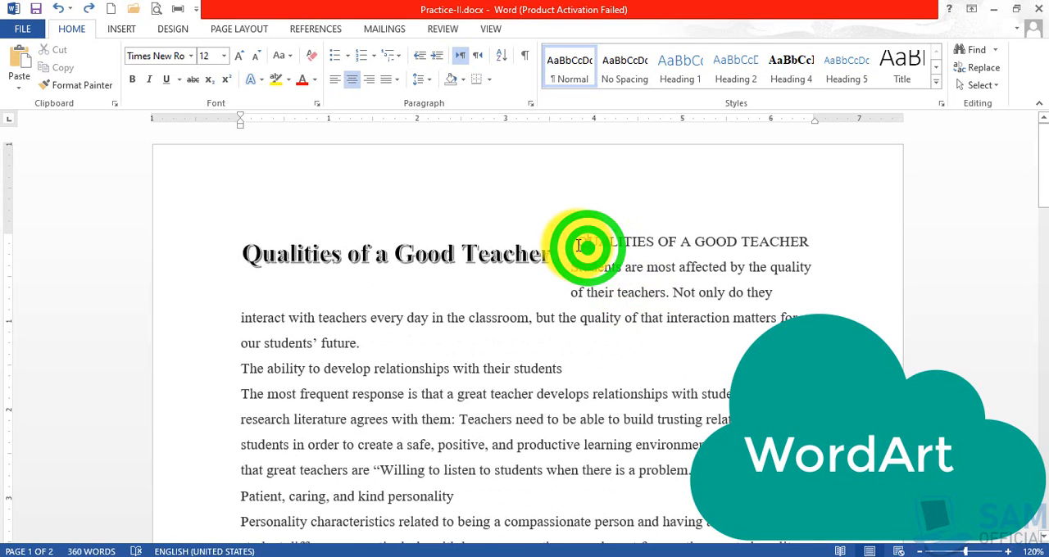
key(Delete)
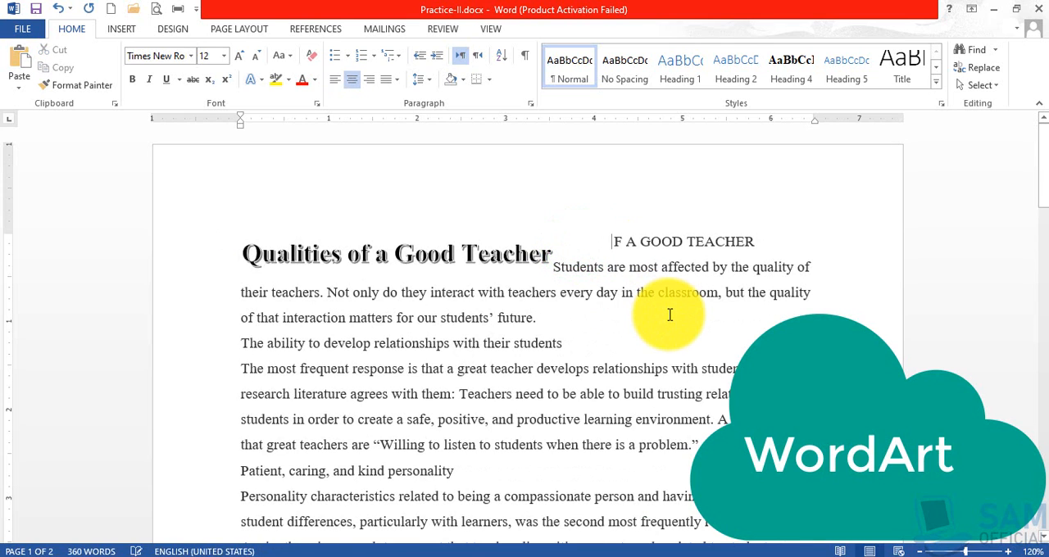
key(Delete)
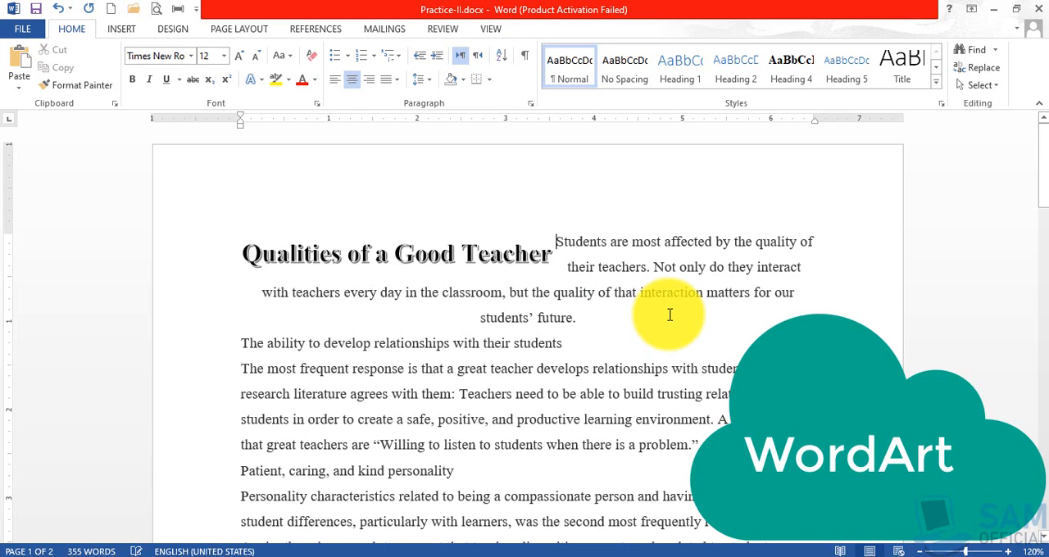
Move the WordArt down into the paragraph starting "The most frequent response", below its first line, and keep it active.
click(468, 247)
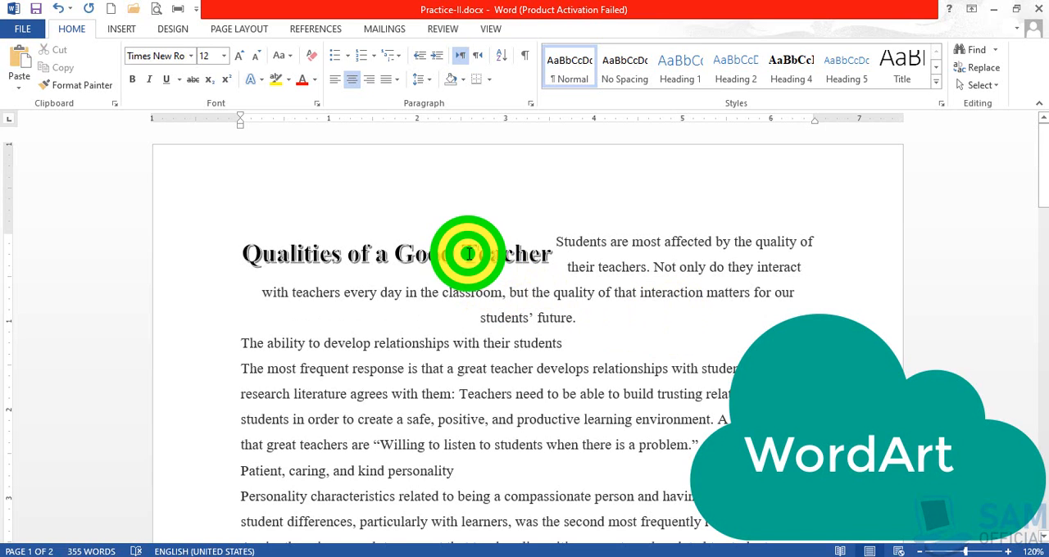
click(343, 230)
drag(343, 229, 341, 355)
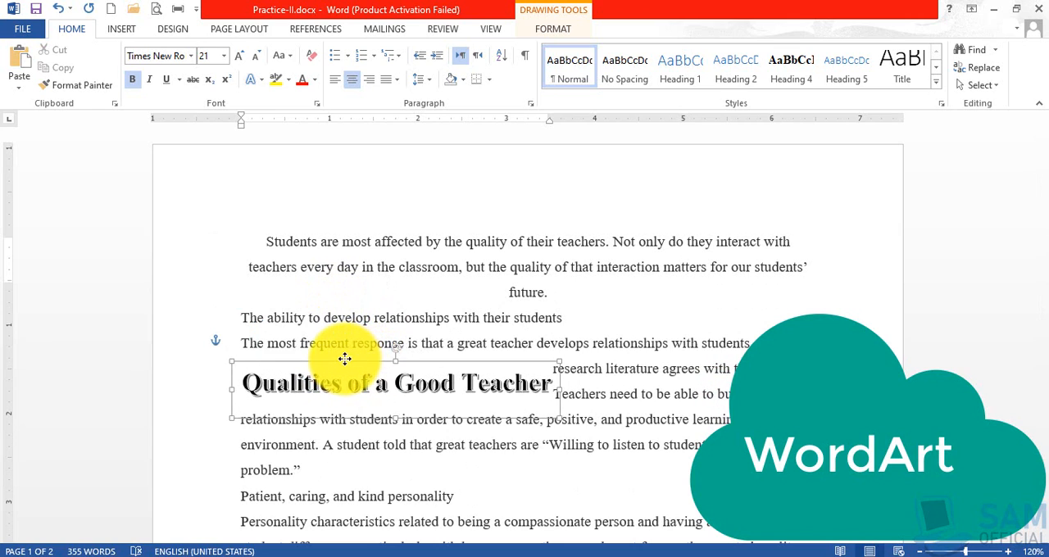
click(609, 398)
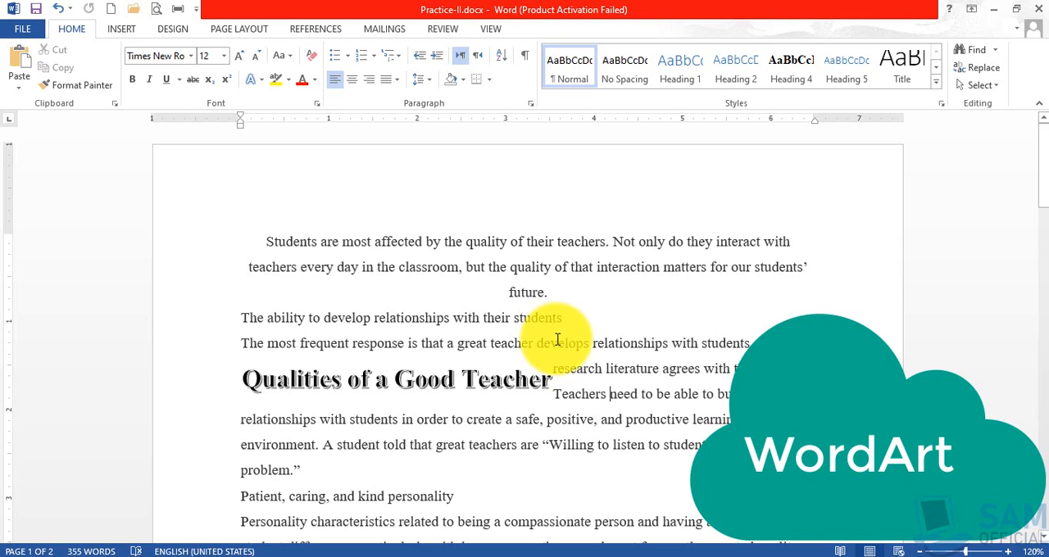
click(485, 373)
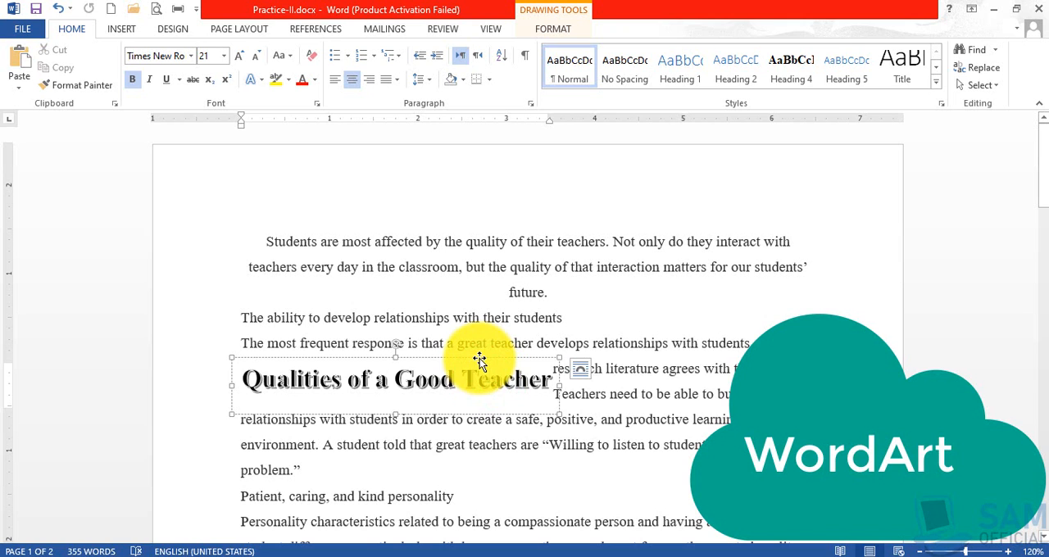
Undo the WordArt edits back to the plain title with the Teachers callouts, and delete both callouts.
drag(480, 361, 679, 399)
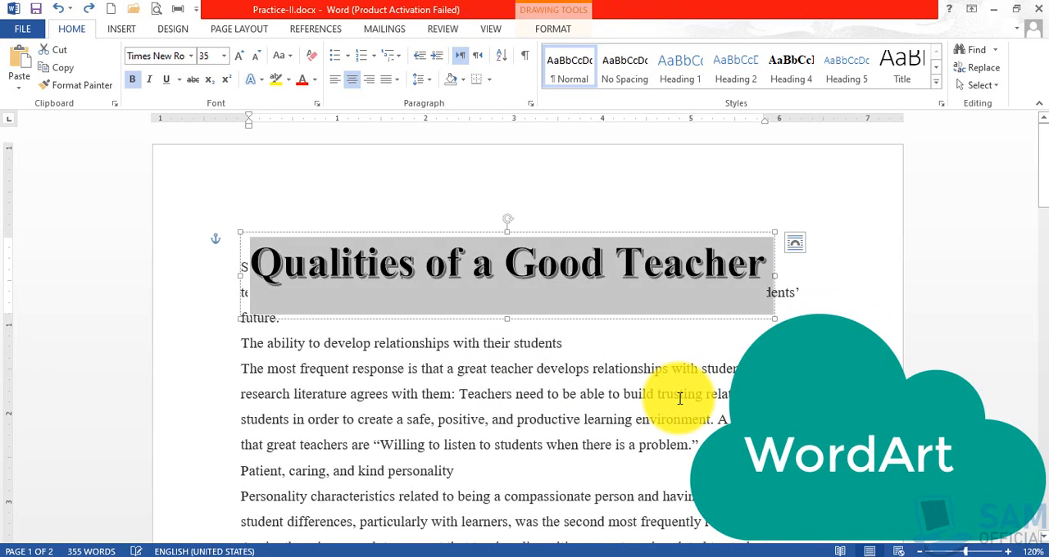
key(ctrl+z)
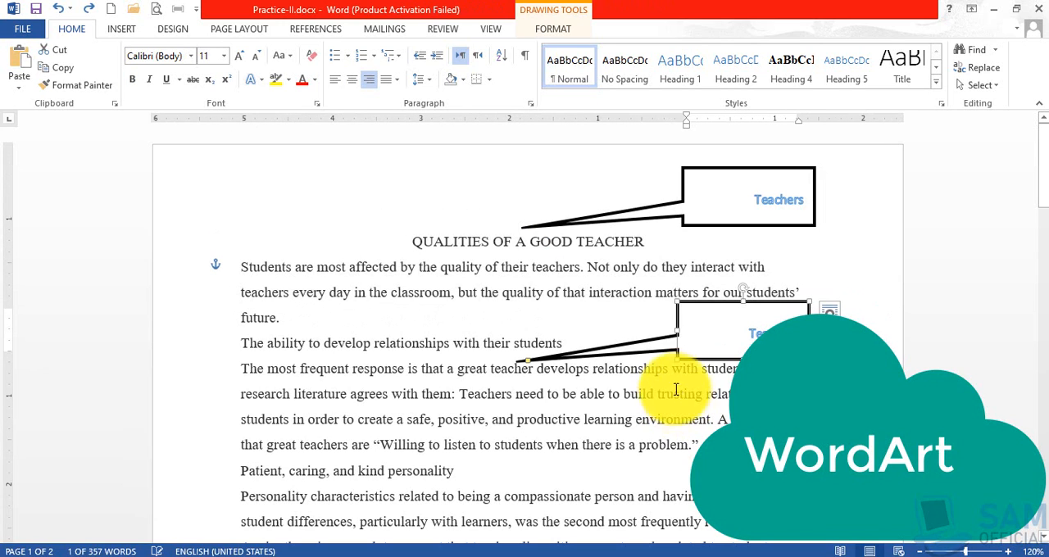
click(699, 301)
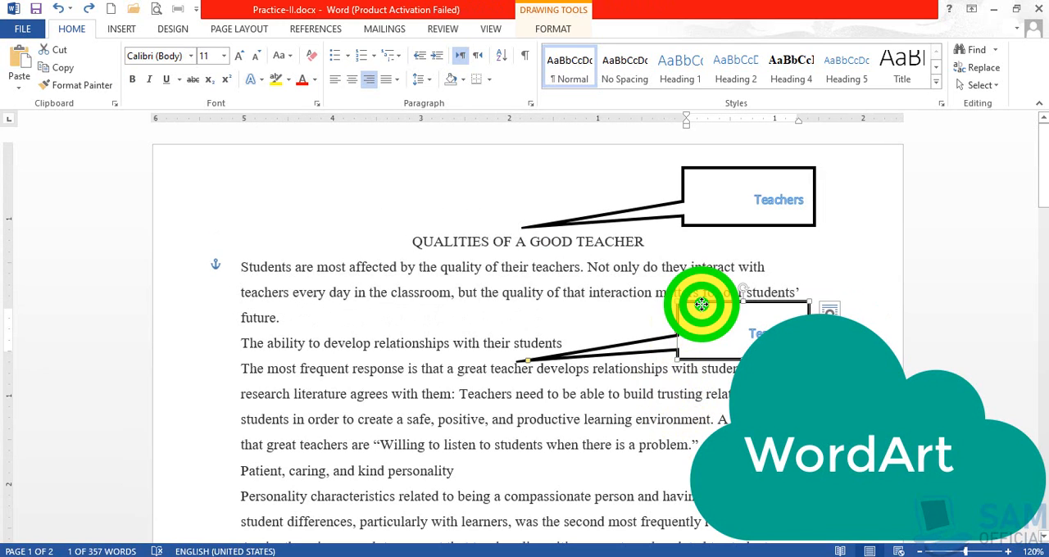
click(735, 167)
key(Delete)
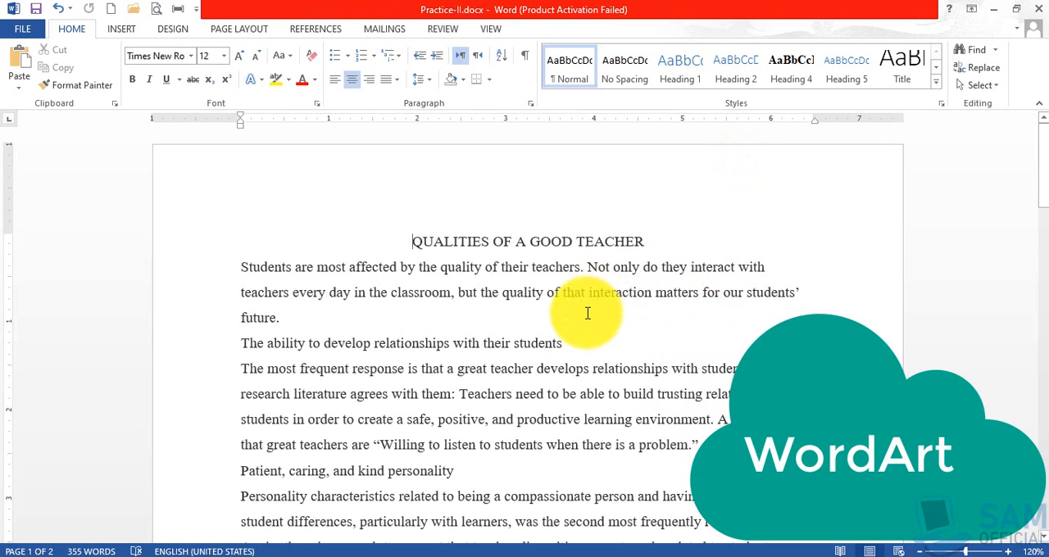
click(587, 312)
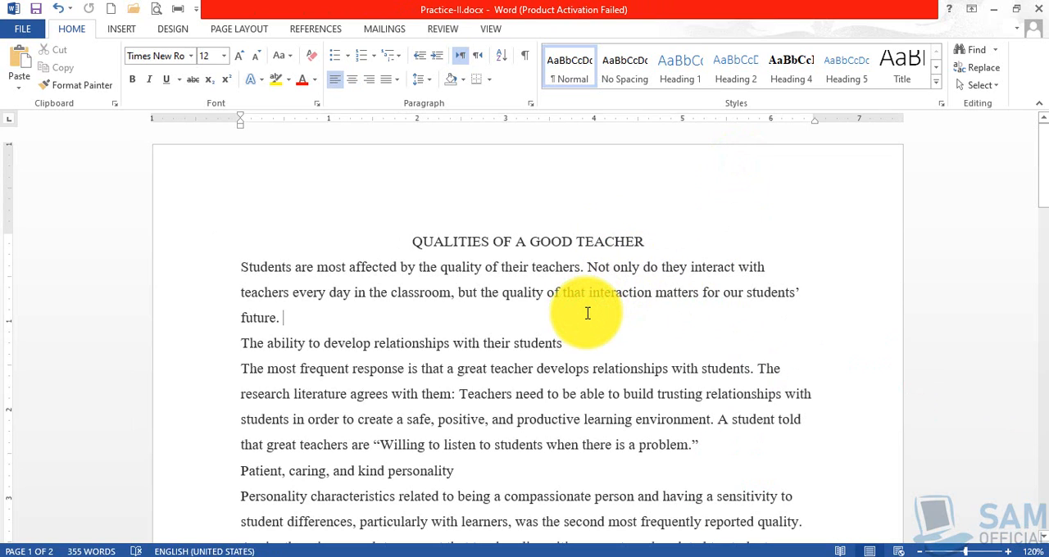
Insert the built-in Whisp cover page in front of the document, placing the cursor before the title "QUALITIES OF A GOOD TEACHER".
click(125, 27)
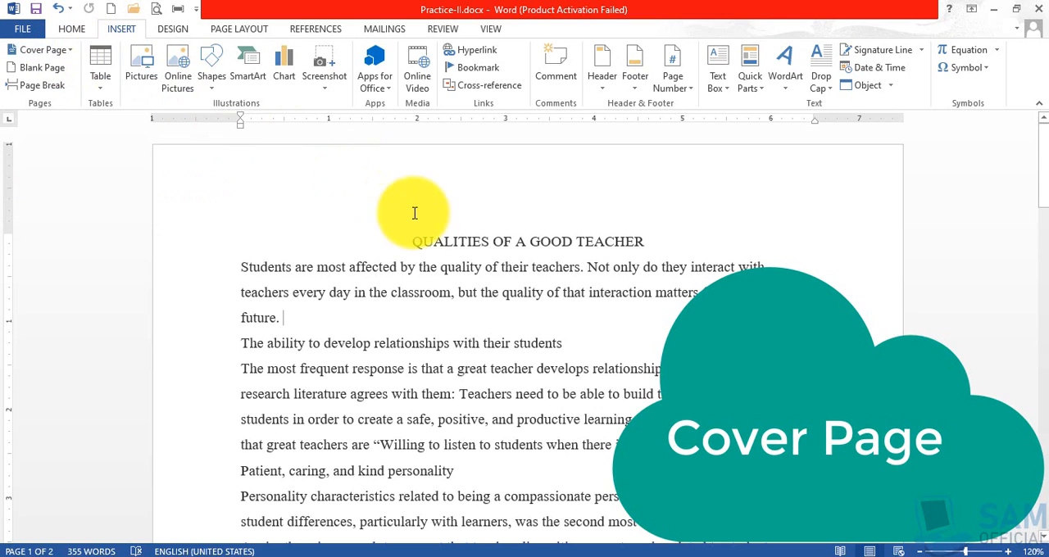
click(412, 240)
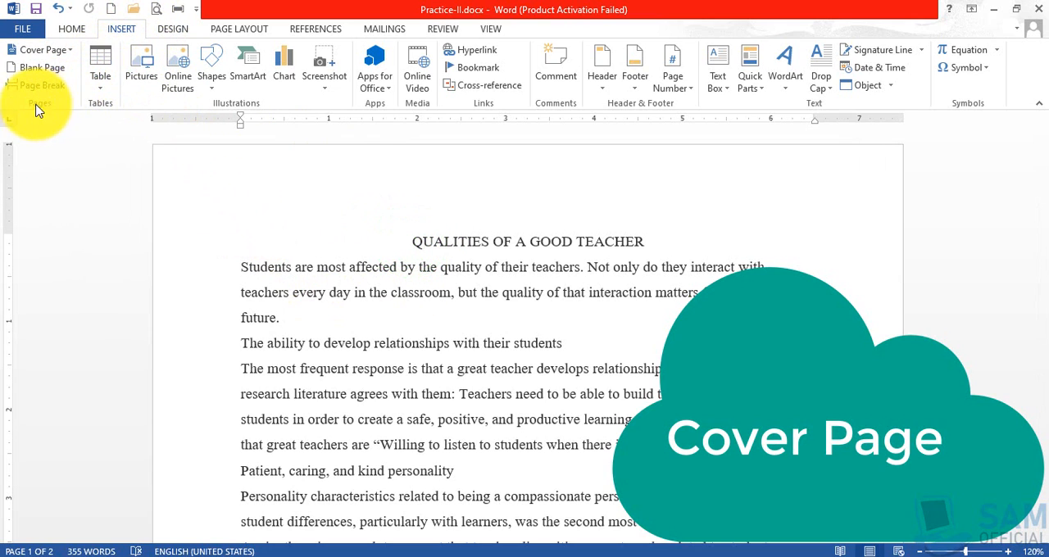
click(71, 50)
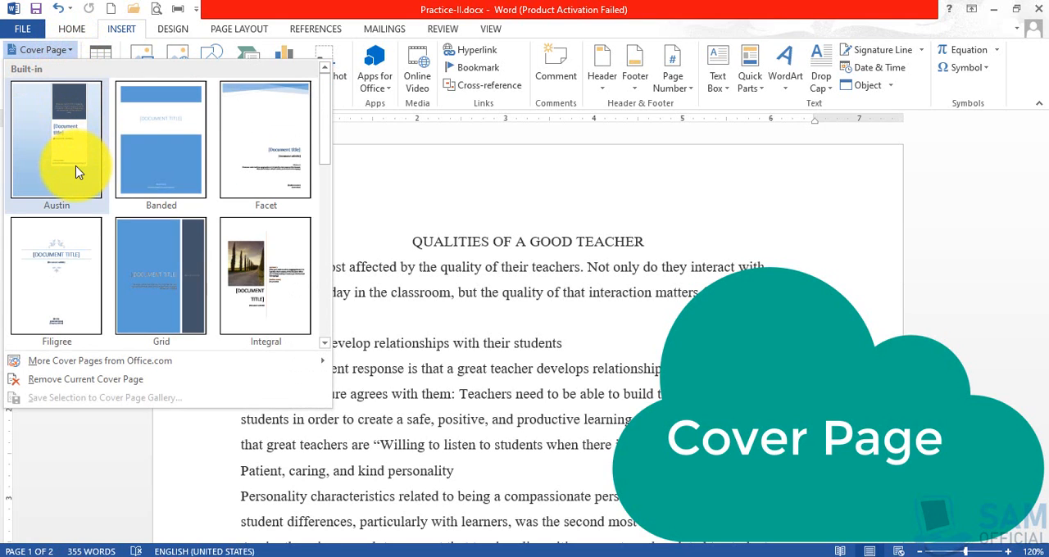
drag(324, 141, 311, 330)
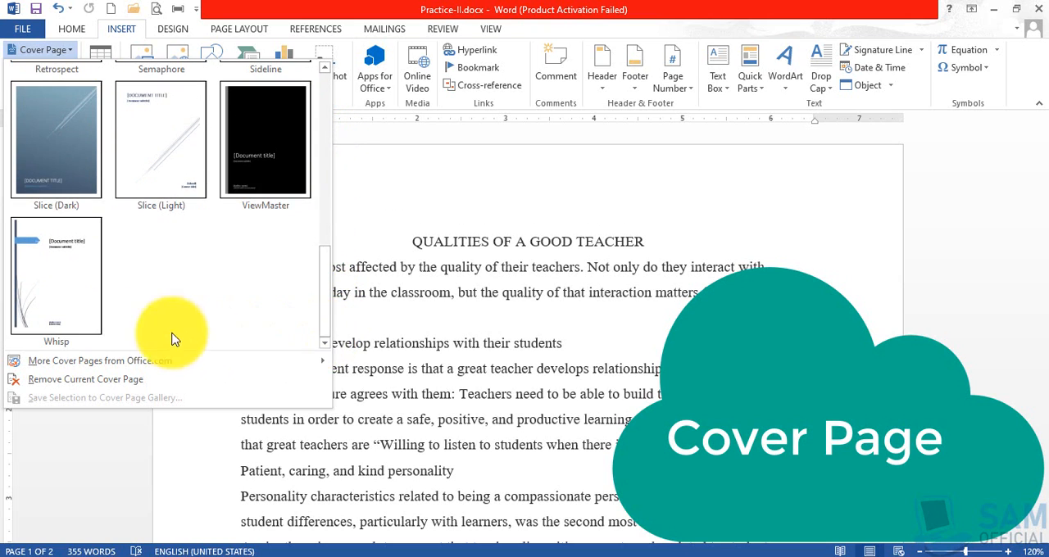
click(47, 272)
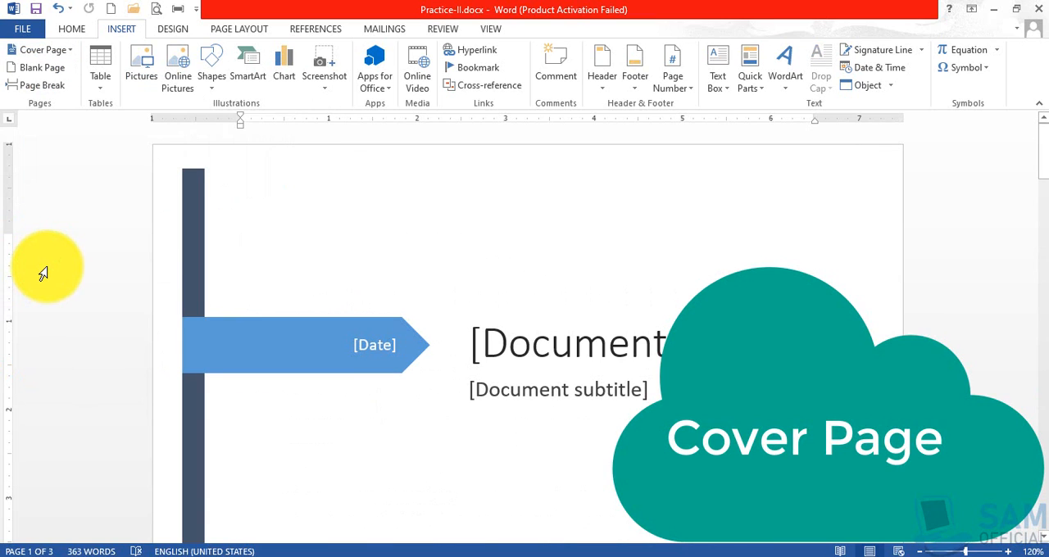
Look over the whole Whisp cover page and the original first page that follows it.
scroll(358, 262, down, 15)
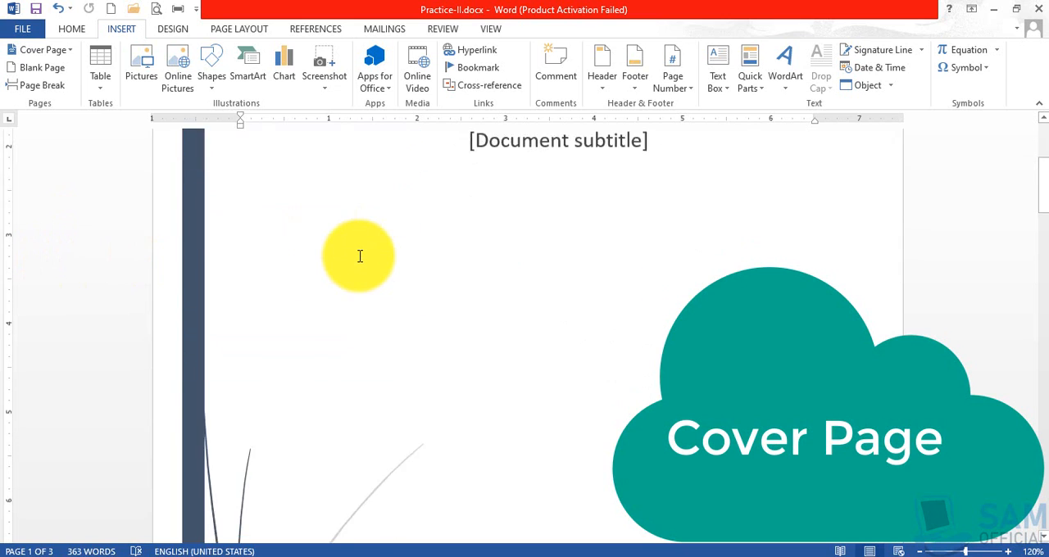
scroll(361, 257, down, 1)
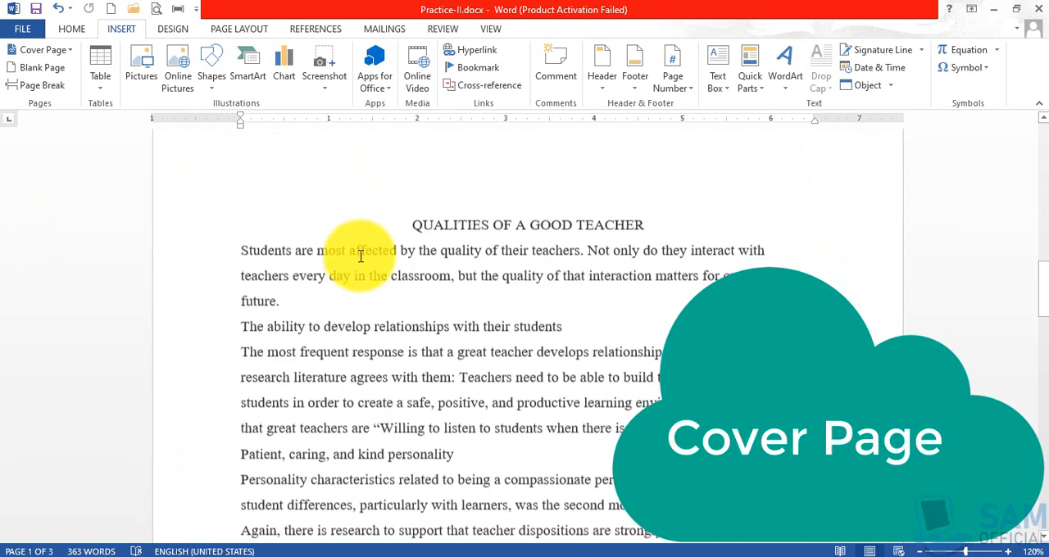
click(416, 182)
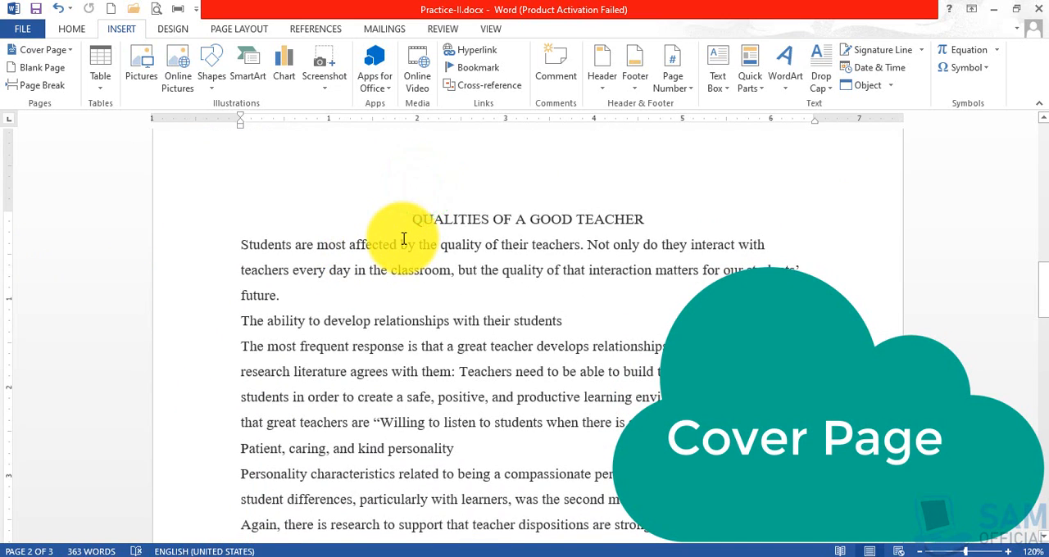
scroll(403, 239, up, 3)
scroll(403, 238, up, 15)
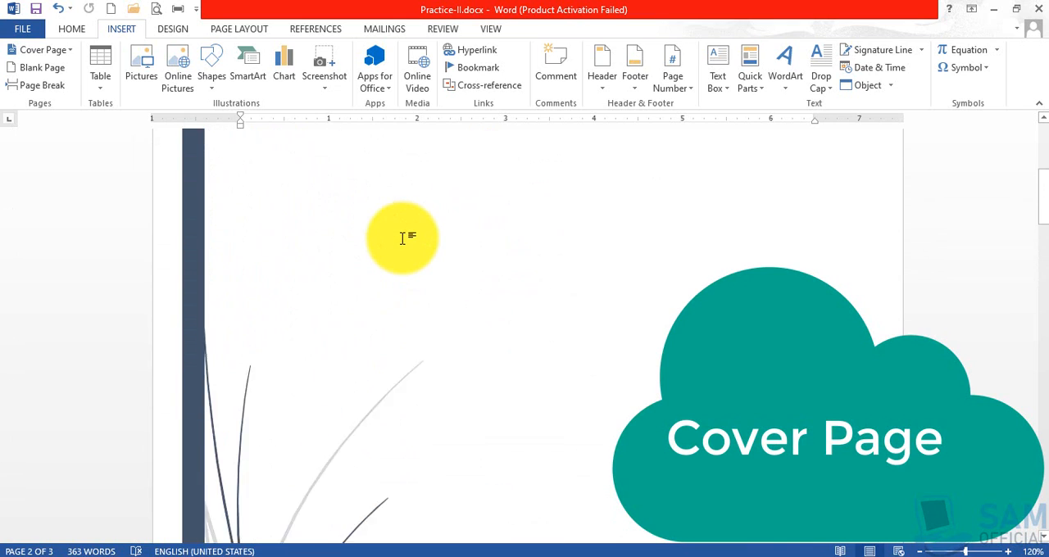
scroll(403, 238, down, 3)
scroll(403, 237, up, 1)
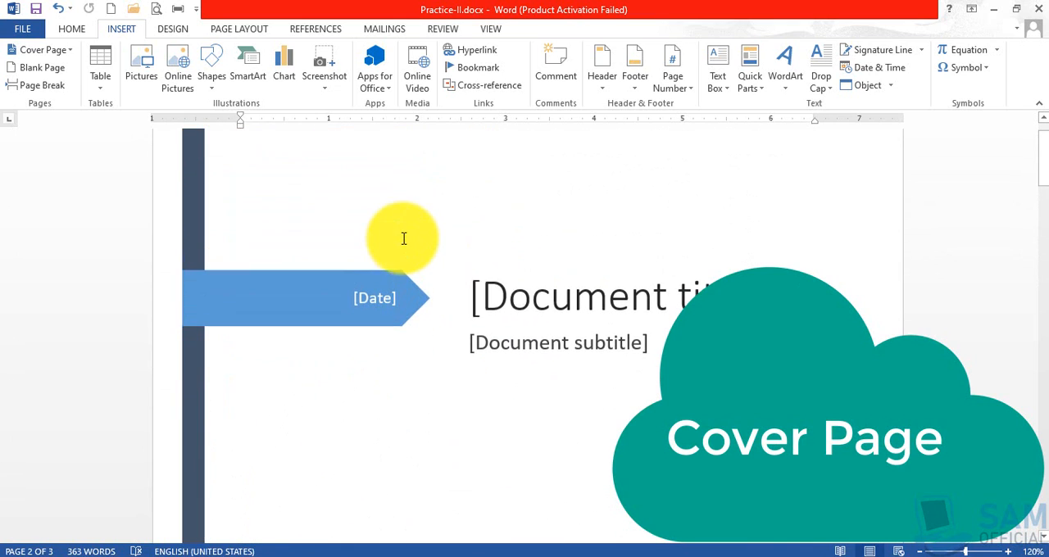
Examine the cover page's title, subtitle and date placeholders and the author and company name fields at its foot.
click(478, 297)
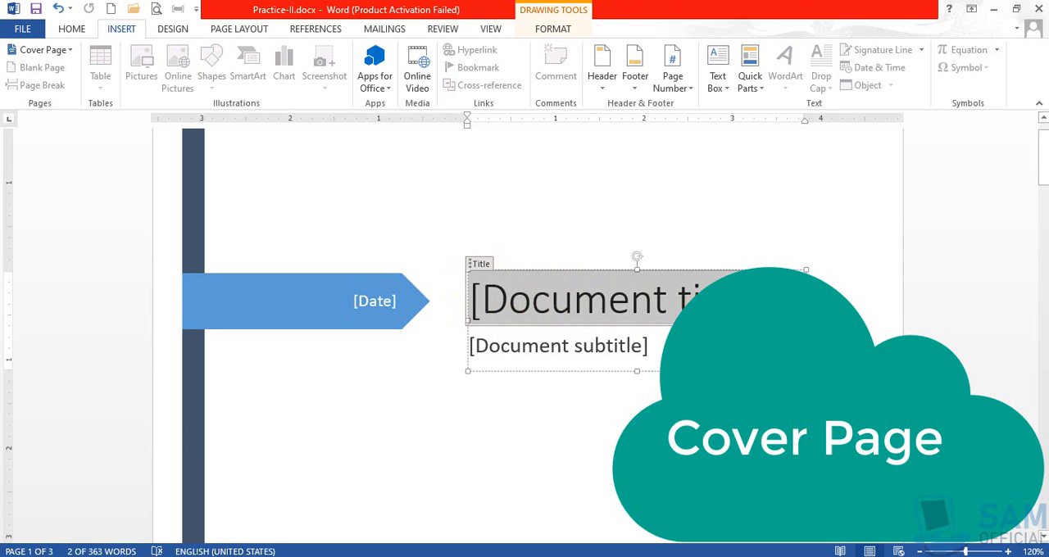
click(524, 308)
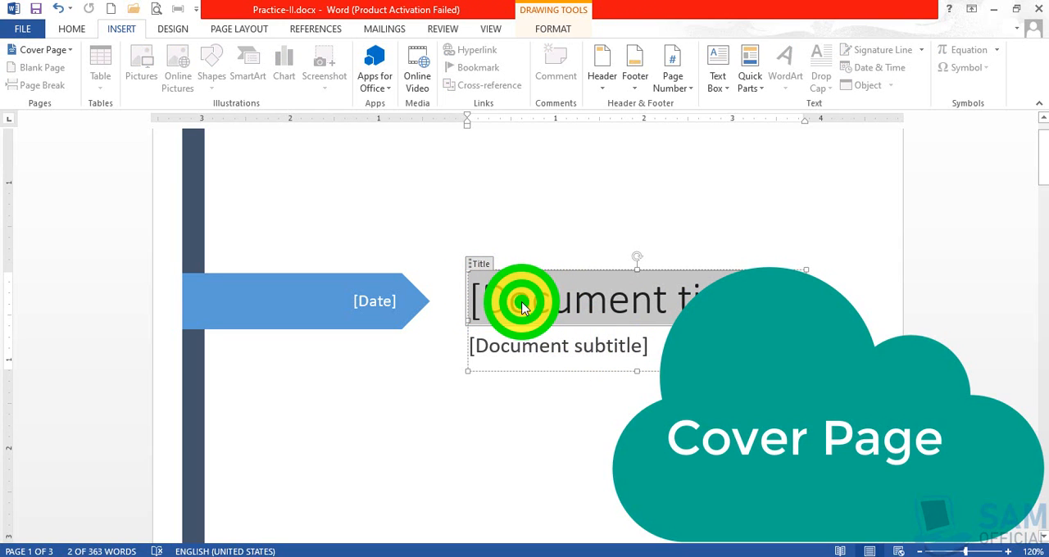
click(524, 308)
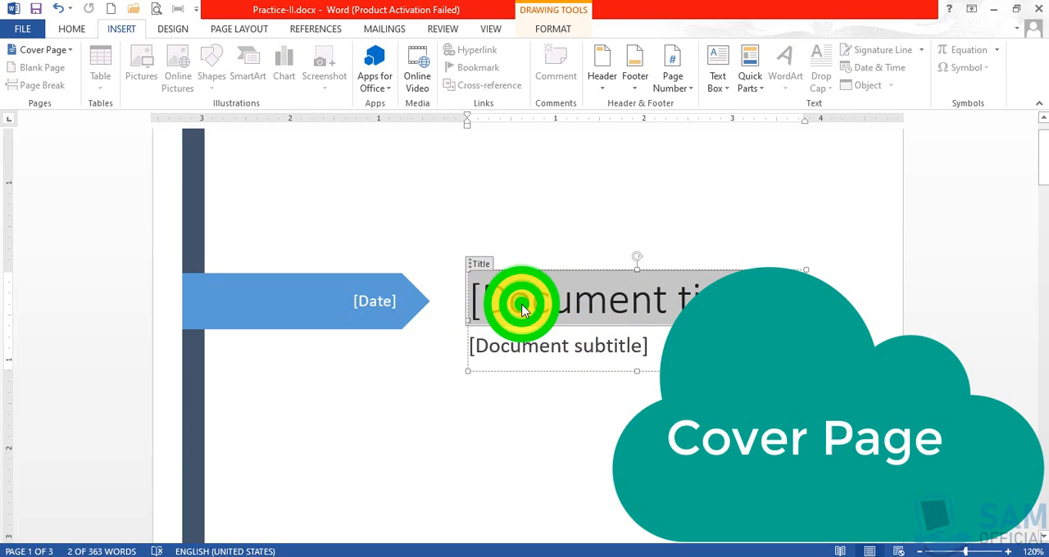
click(531, 348)
click(367, 306)
click(363, 304)
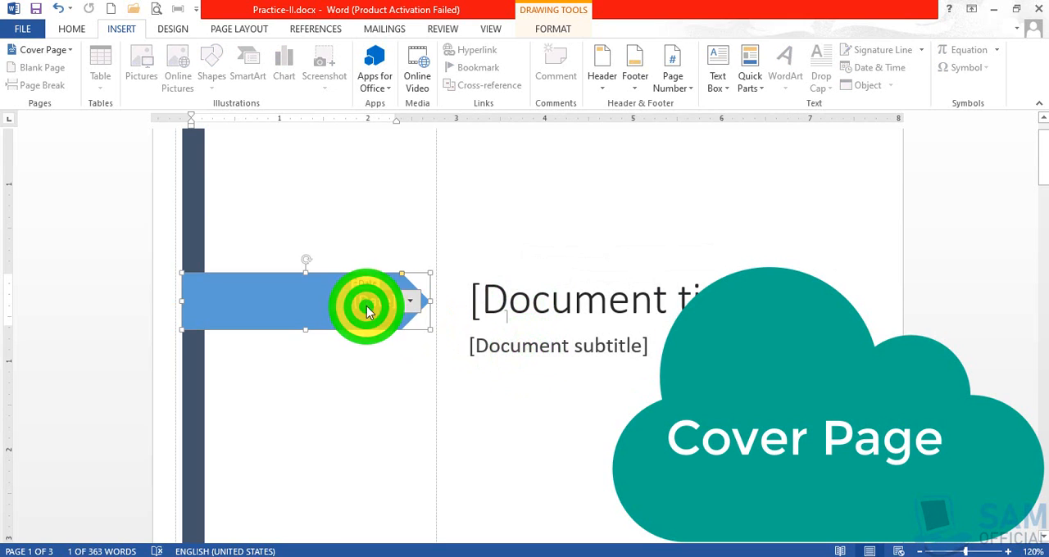
click(479, 297)
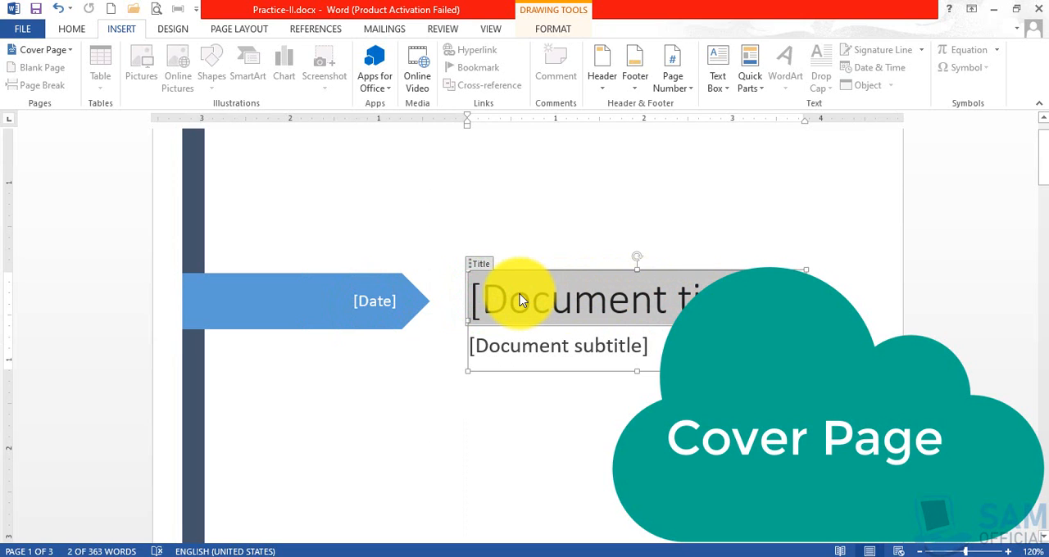
scroll(518, 300, down, 10)
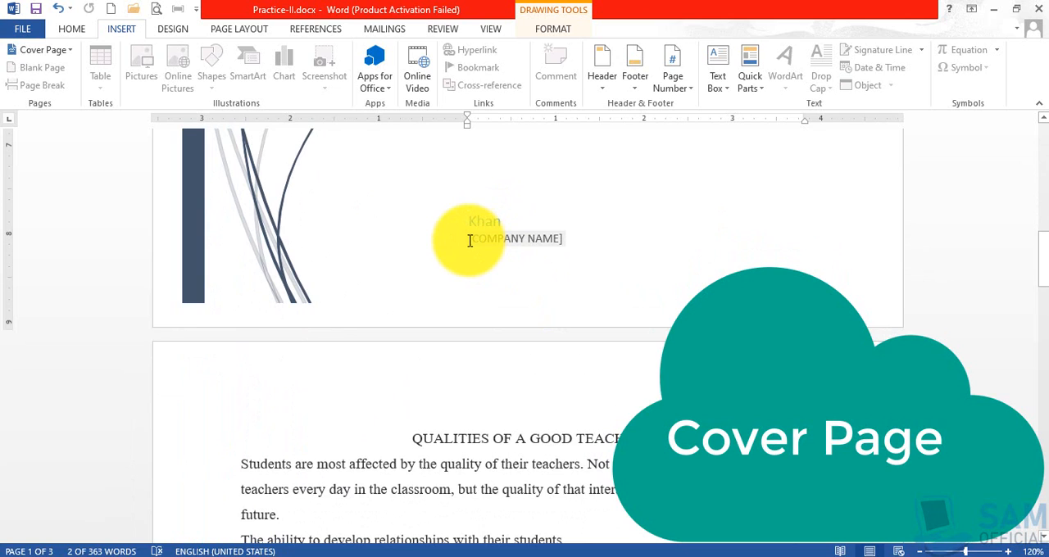
Remove the current cover page and return to the start of the document.
click(69, 52)
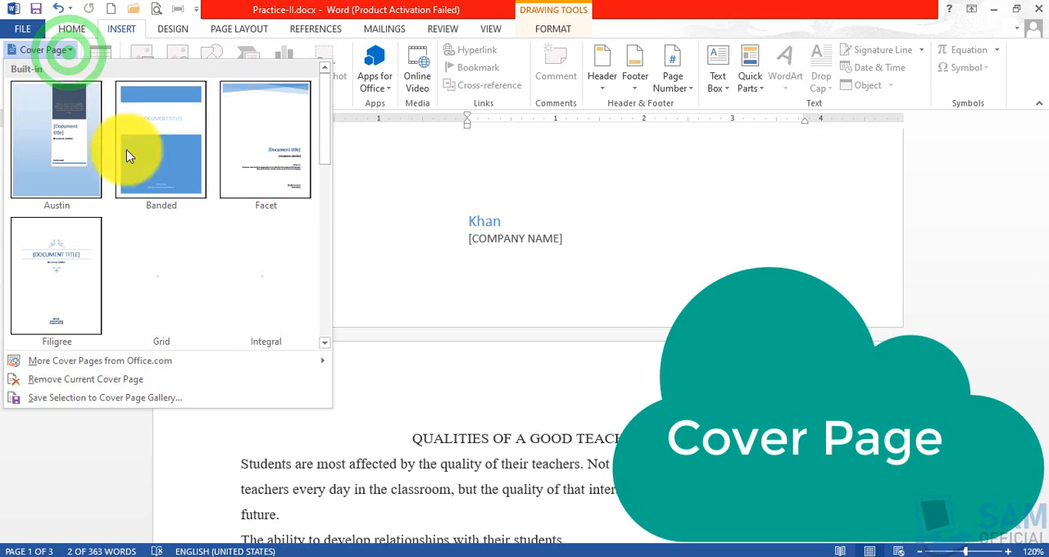
click(130, 386)
scroll(370, 352, up, 10)
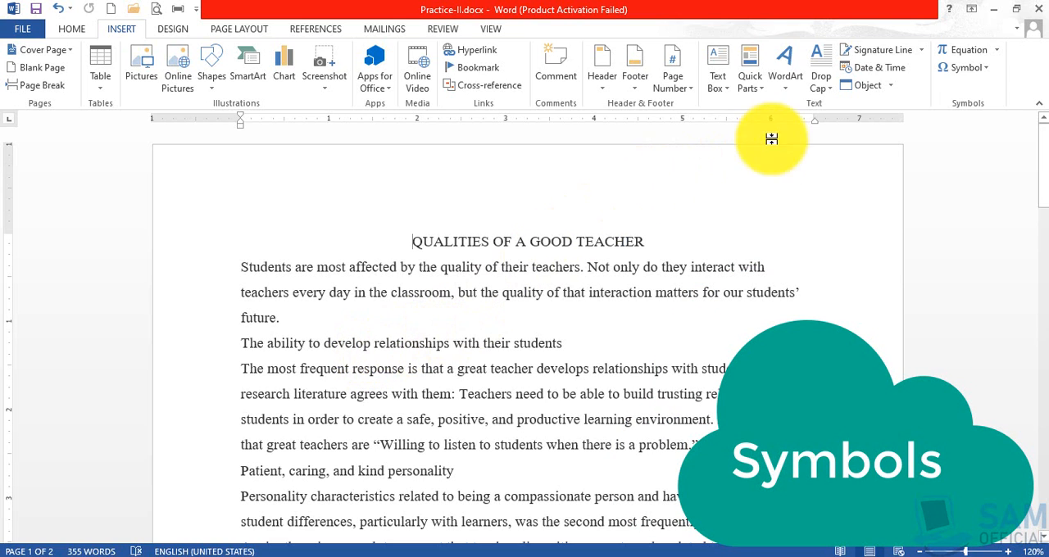
click(994, 11)
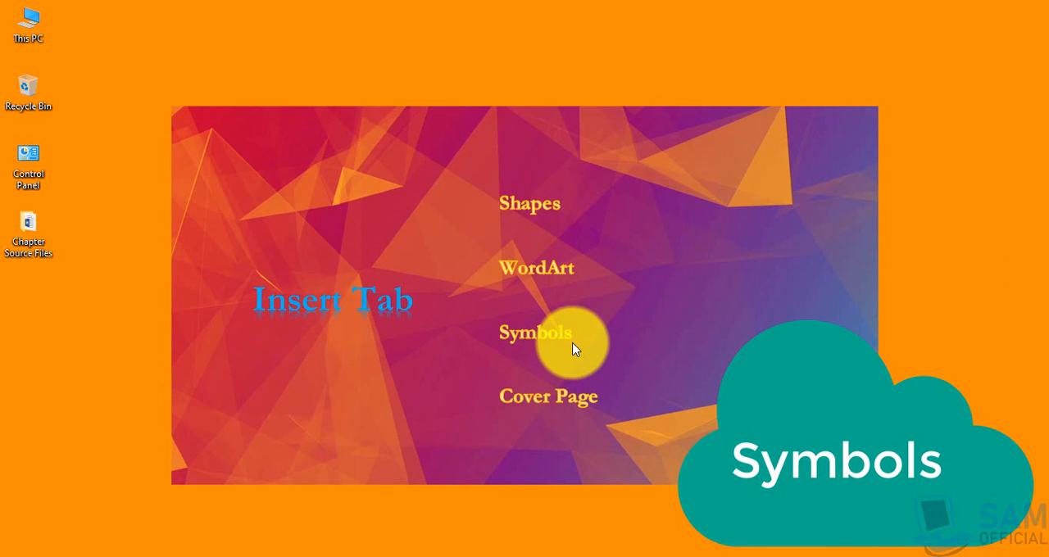
click(778, 556)
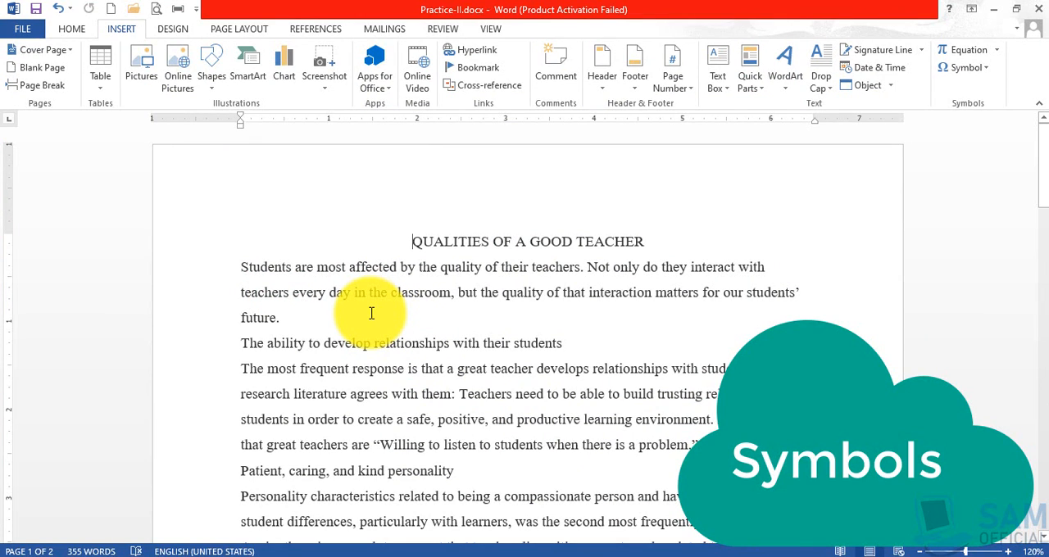
Insert the Wingdings pointing-hand symbol, character code 0046, after "future." at the end of the first paragraph and close the Symbol dialog.
click(366, 317)
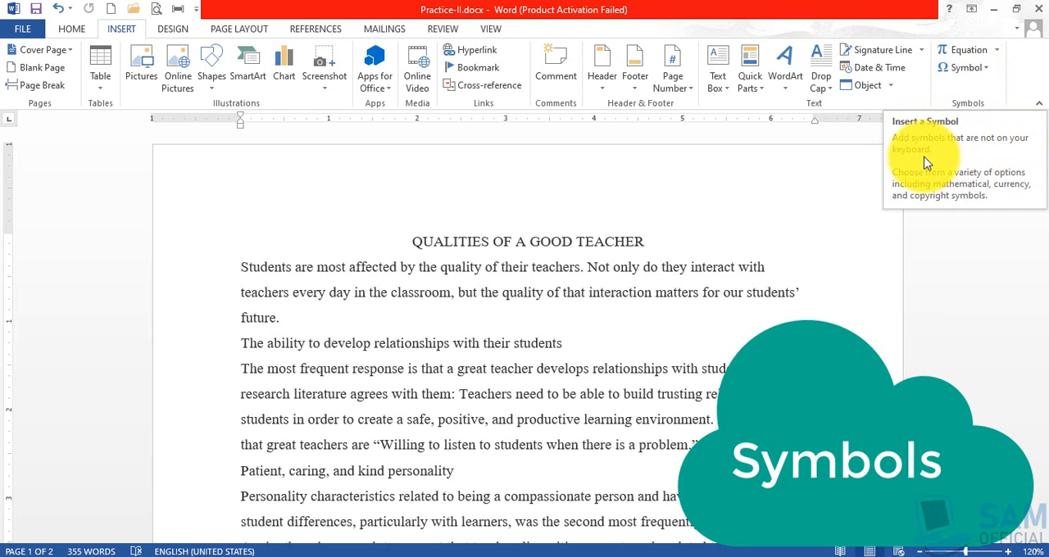
click(987, 71)
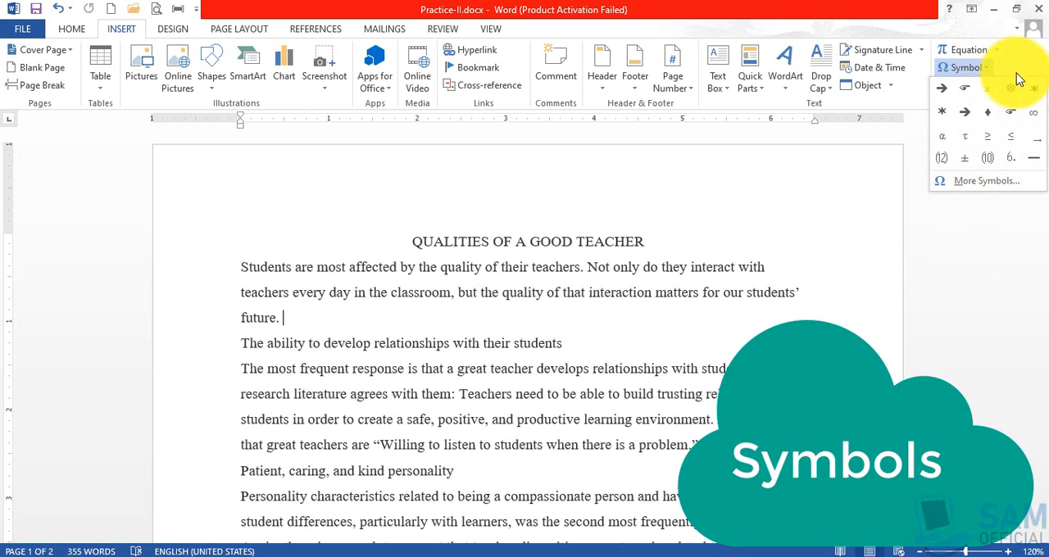
click(977, 182)
drag(491, 161, 588, 70)
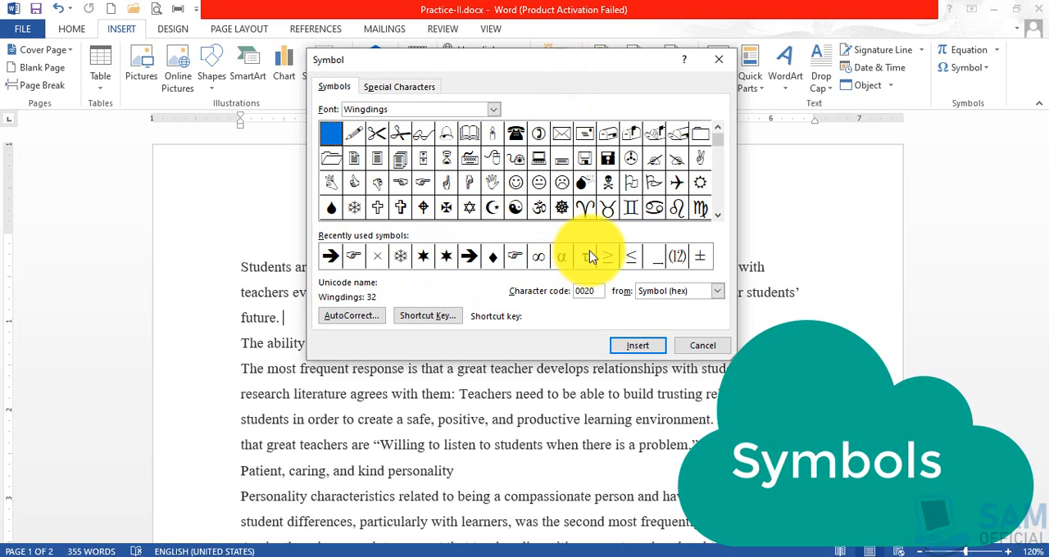
click(401, 138)
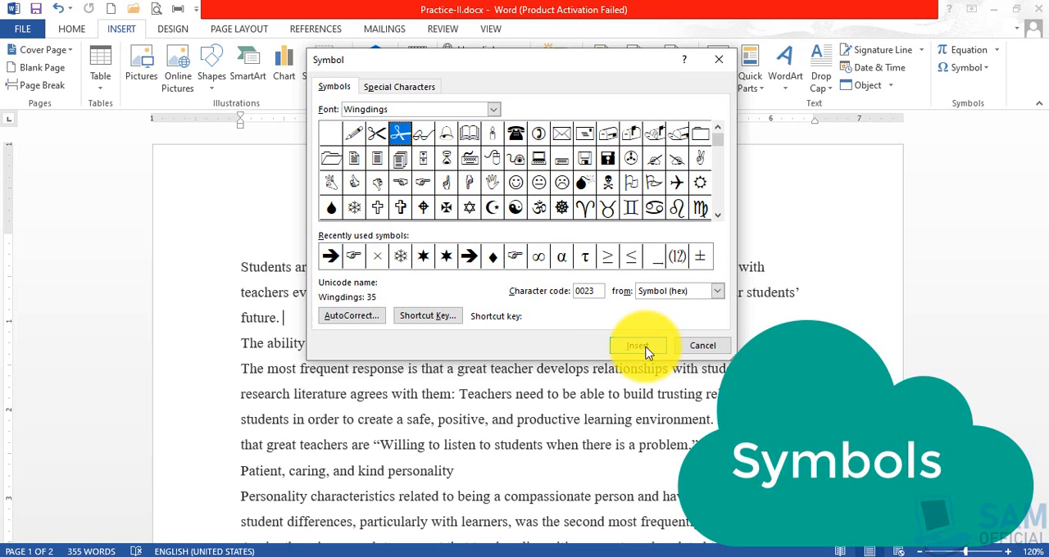
double_click(353, 257)
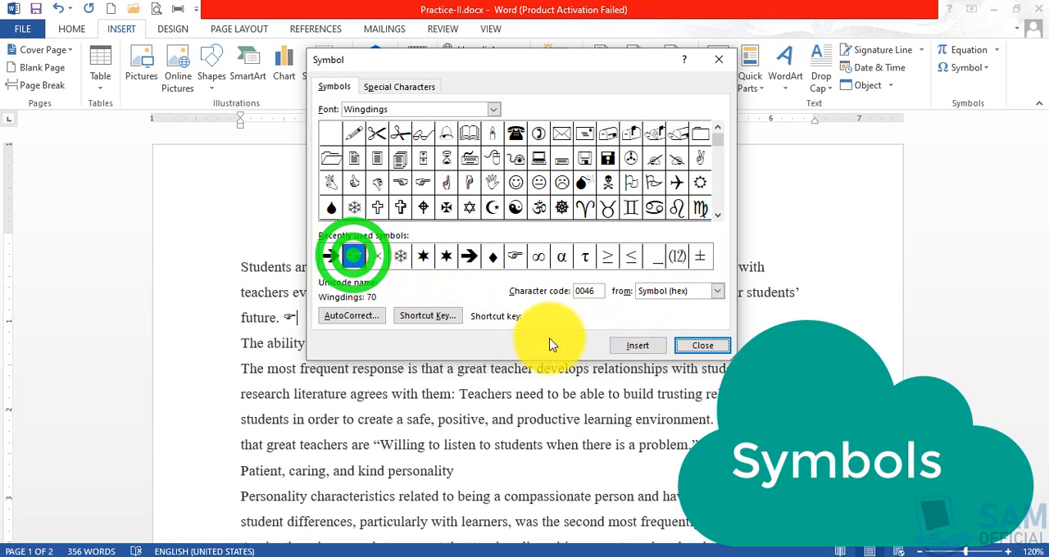
click(692, 346)
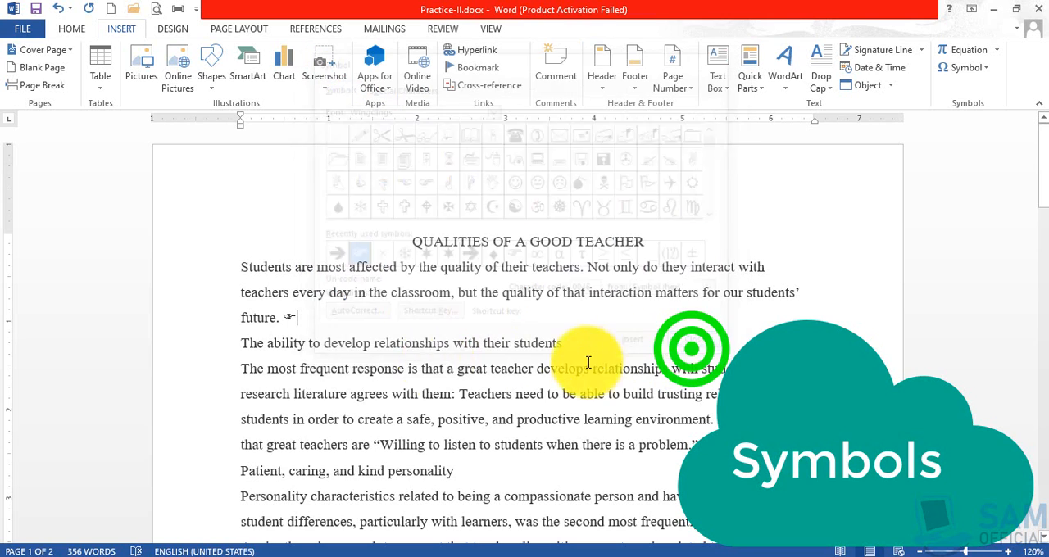
Select only the pointing-hand symbol after "future." and increase its font size to more than twice that of the surrounding text.
drag(283, 319, 332, 325)
click(305, 321)
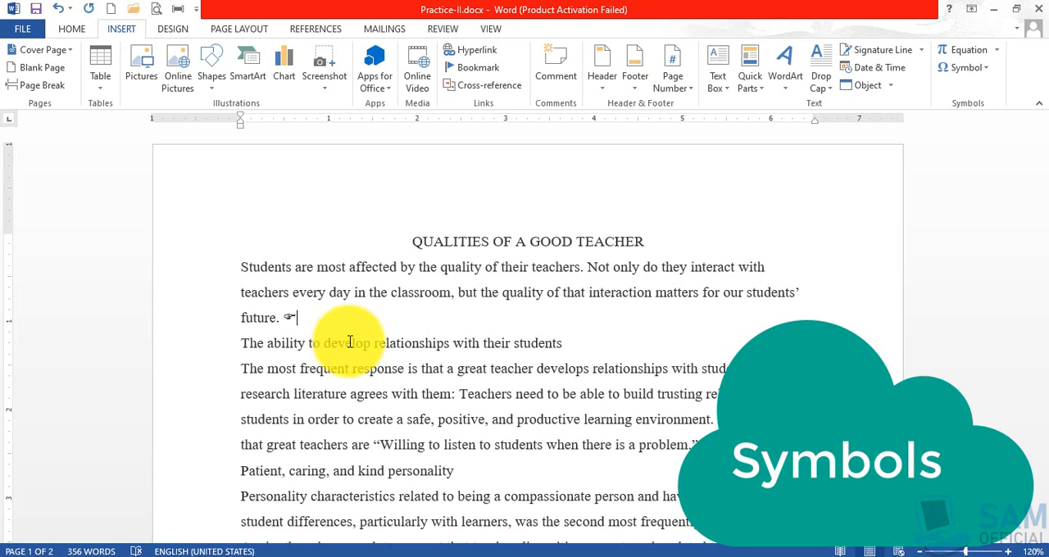
key(shift+Left)
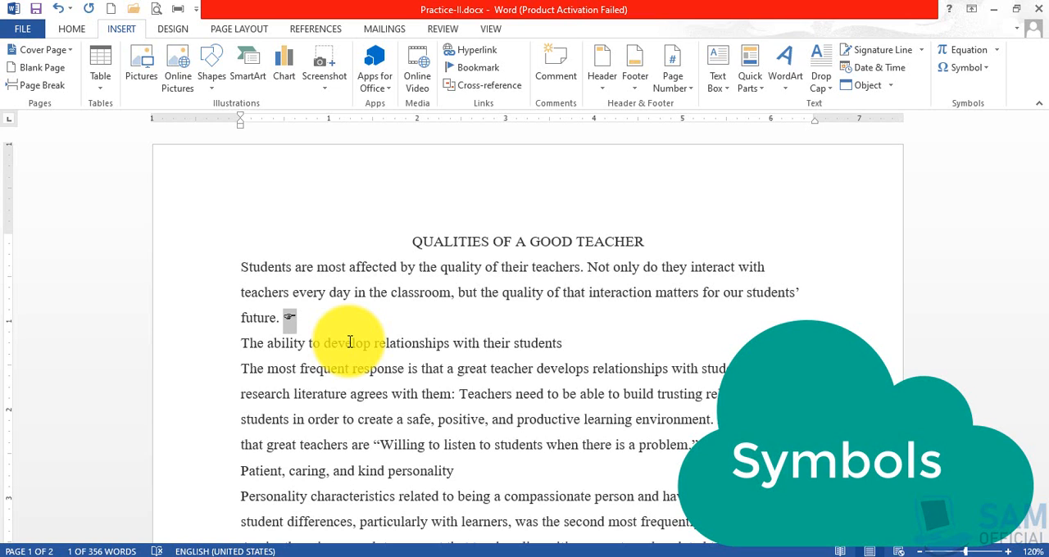
key(ctrl+bracketright)
key(ctrl+bracketright)
key(ctrl+bracketright)
key(ctrl+bracketright)
key(ctrl+bracketright)
key(ctrl+bracketright)
key(ctrl+bracketright)
key(ctrl+bracketright)
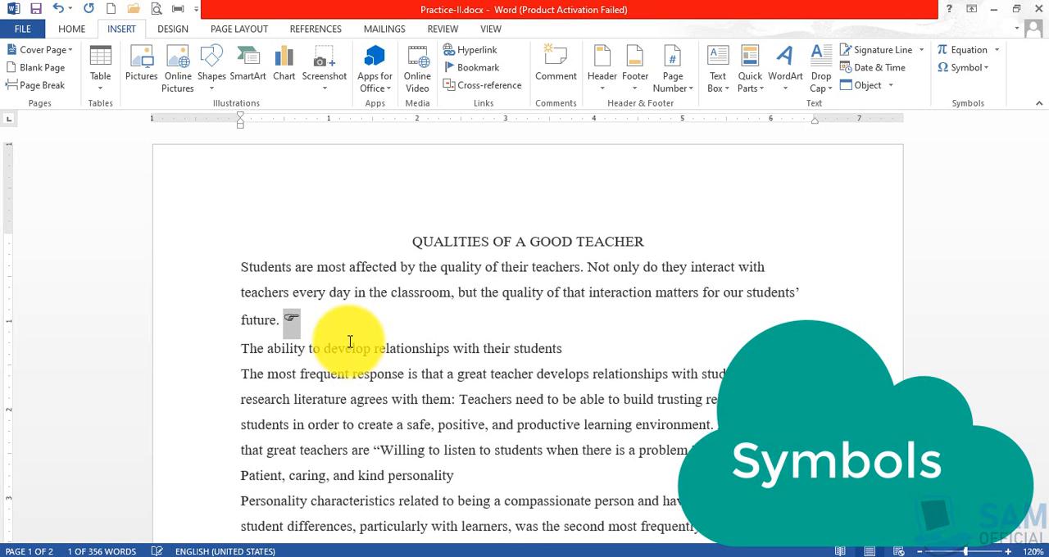
key(ctrl+bracketright)
key(ctrl+bracketright)
key(ctrl+bracketright)
key(ctrl+bracketright)
key(ctrl+bracketright)
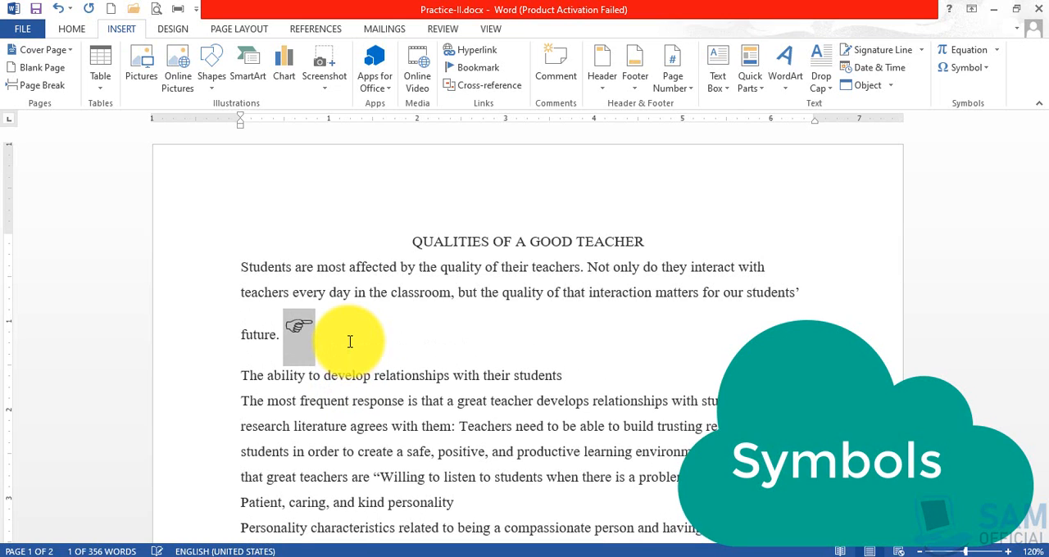
Reduce the font size of the pointing-hand symbol after "future." to 21.
key(ctrl+bracketleft)
key(ctrl+bracketleft)
key(ctrl+bracketleft)
key(ctrl+bracketleft)
key(ctrl+bracketleft)
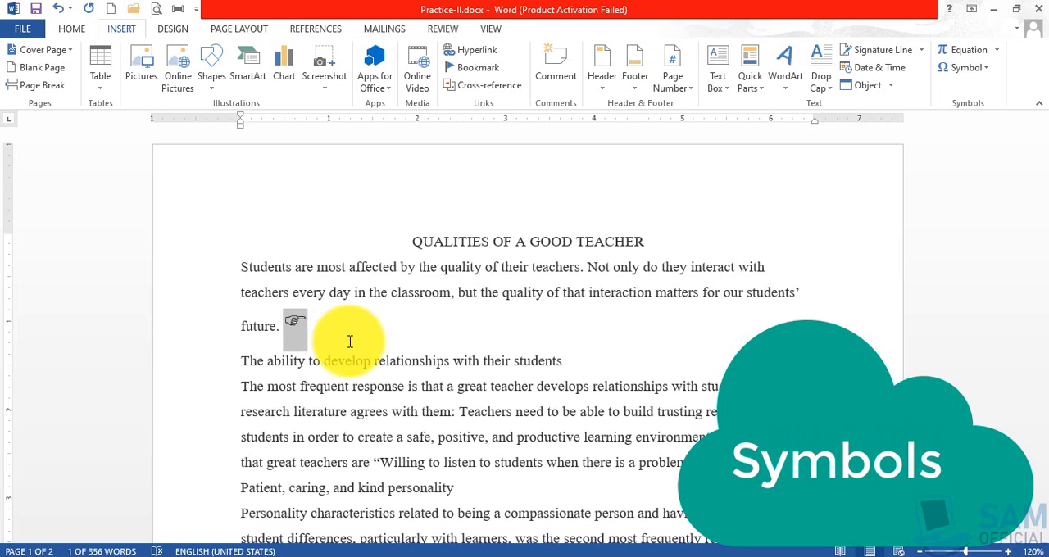
Move the pointing-hand symbol from after "future." to the end of the title, restoring the paragraph break before "The ability to develop relationships".
click(342, 327)
drag(283, 321, 321, 333)
key(ctrl+c)
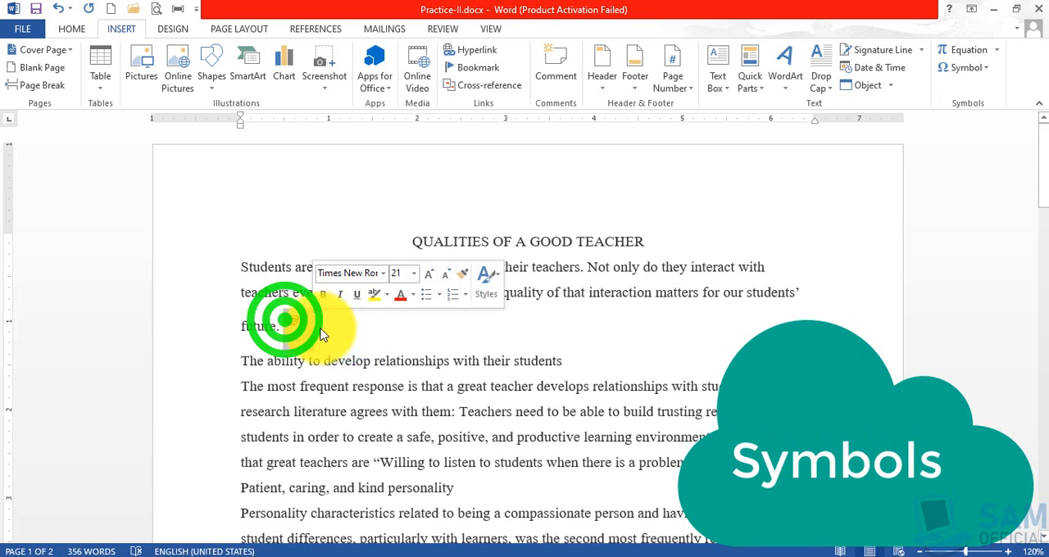
key(Delete)
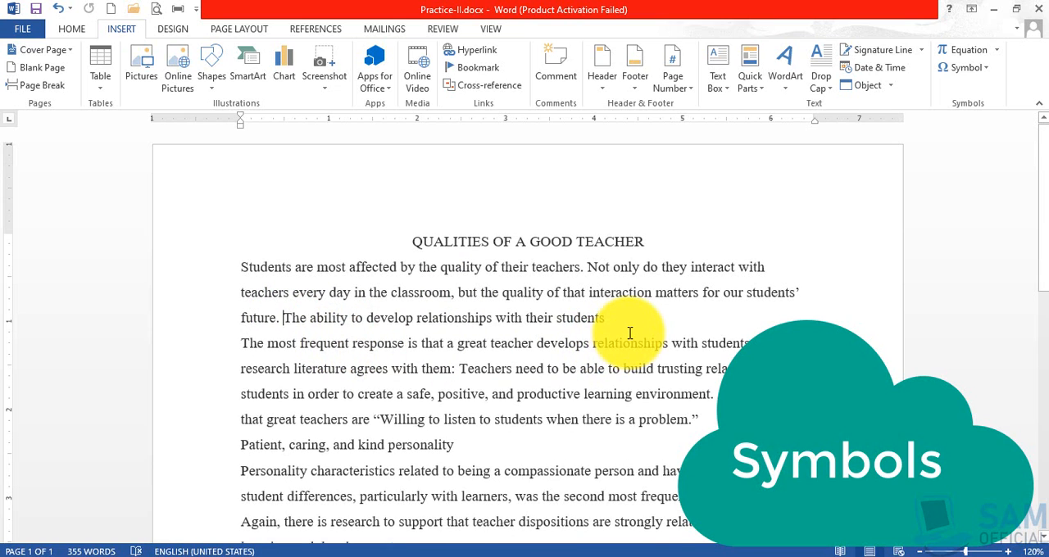
key(Return)
click(661, 239)
key(ctrl+v)
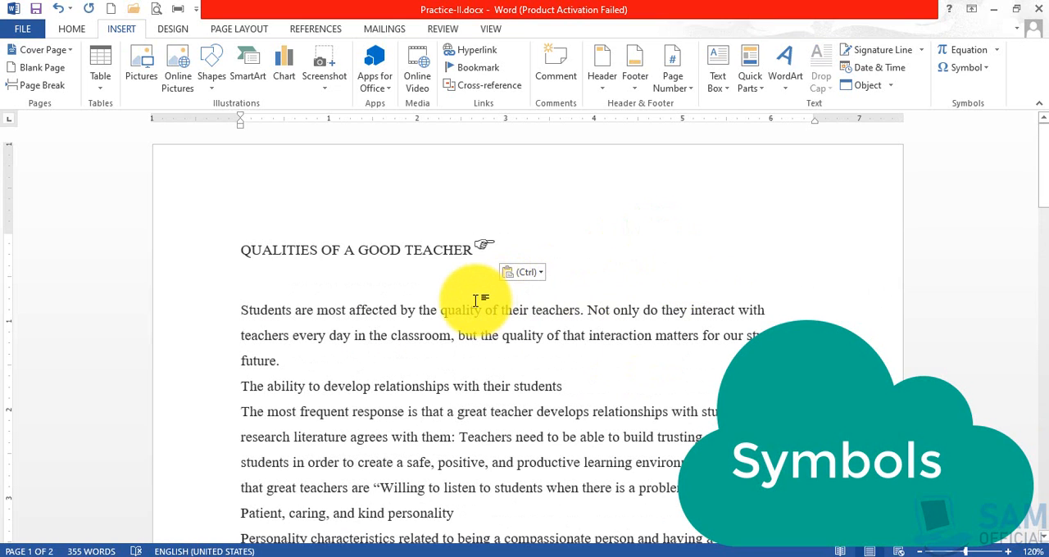
Remove the empty line below the title and delete the pointing-hand symbol at the title's end.
key(Delete)
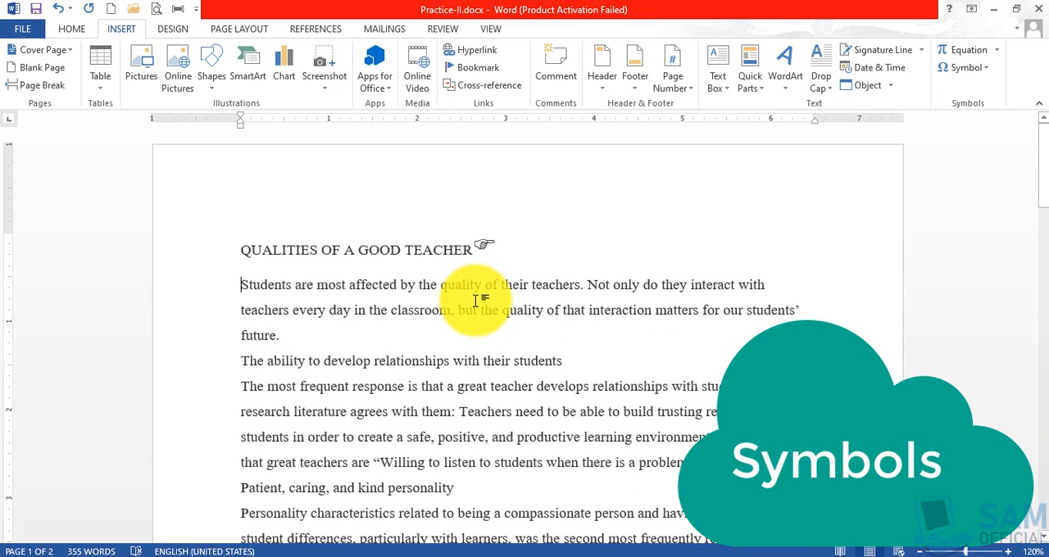
double_click(479, 244)
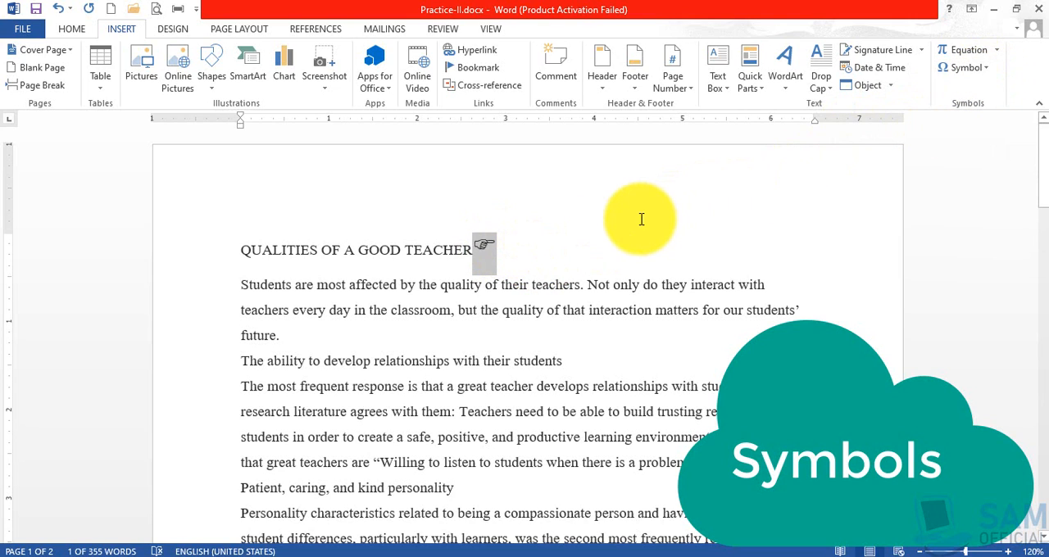
key(Delete)
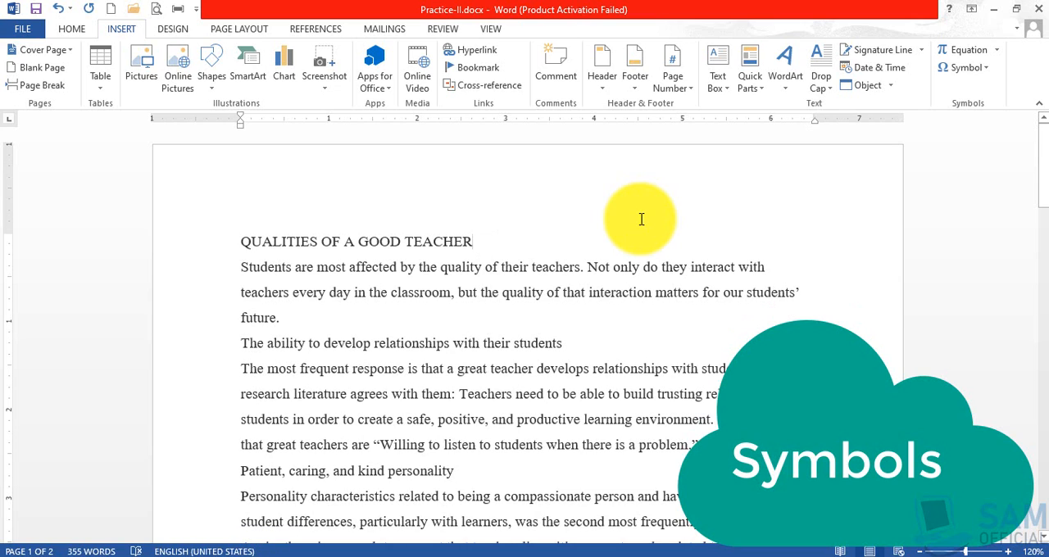
Assign the shortcut Alt+4 to the multiplication sign, character code 00D7, saved in Normal.dotm, and close the Symbol dialog.
click(990, 69)
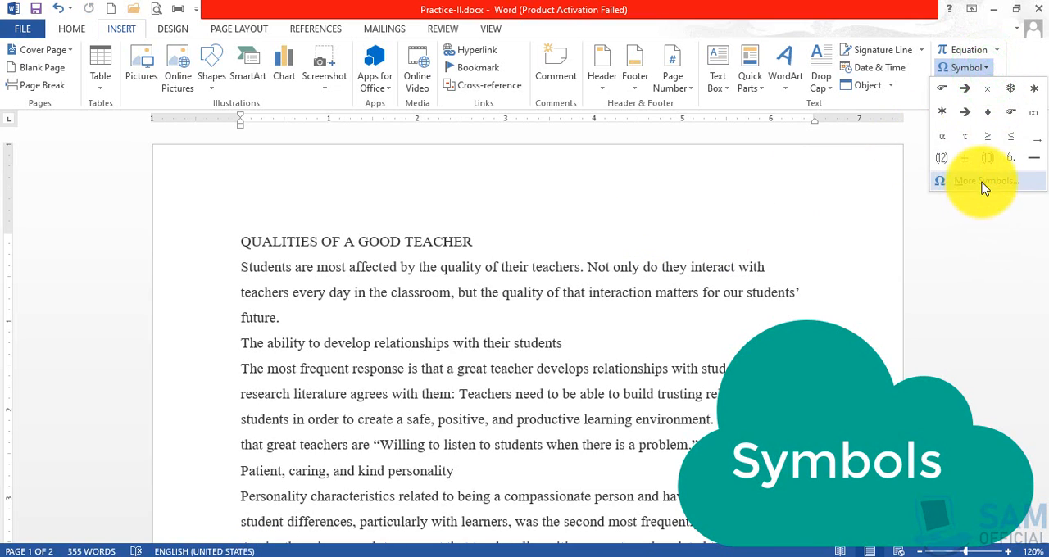
click(984, 182)
drag(543, 62, 525, 113)
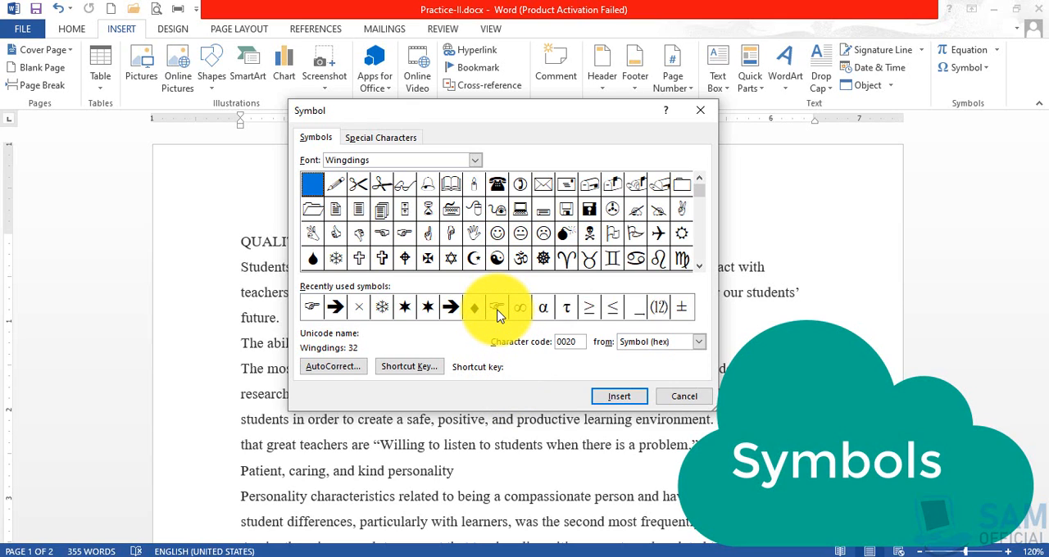
click(358, 307)
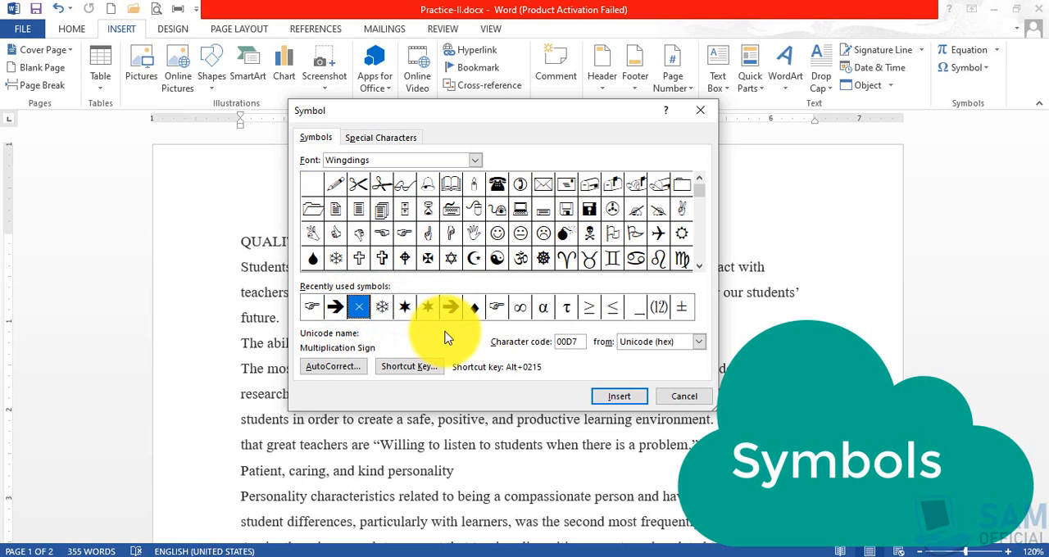
click(400, 369)
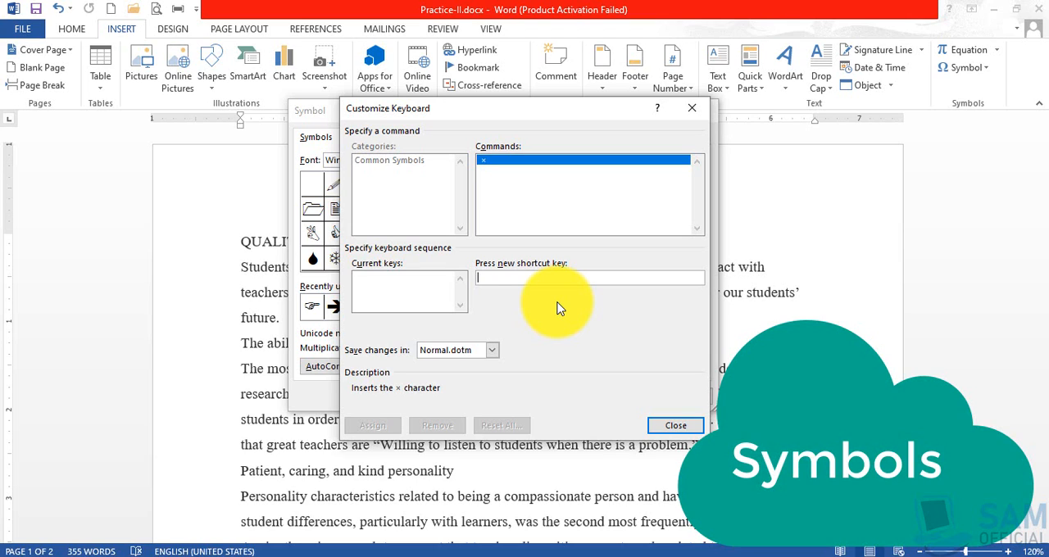
key(alt+4)
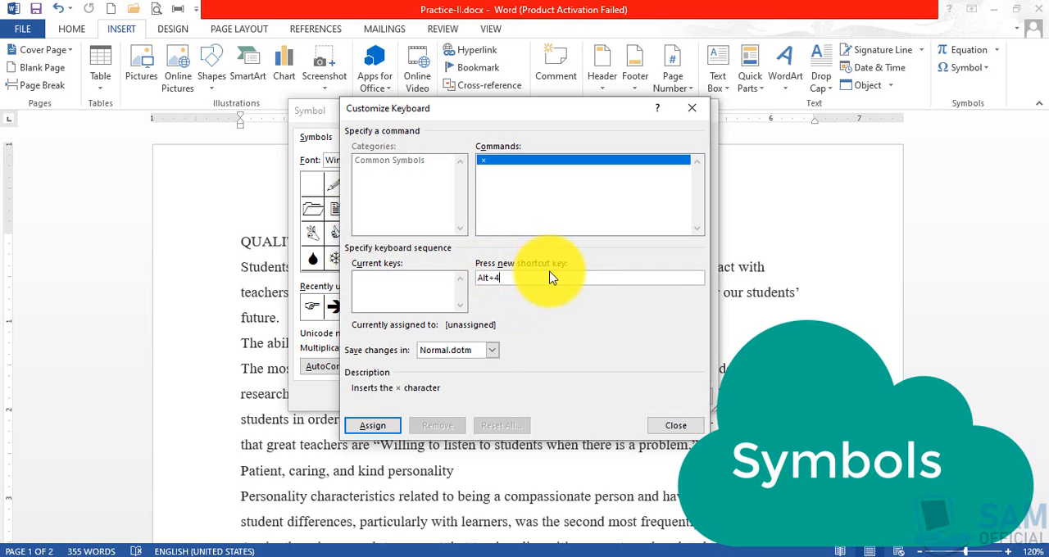
click(372, 430)
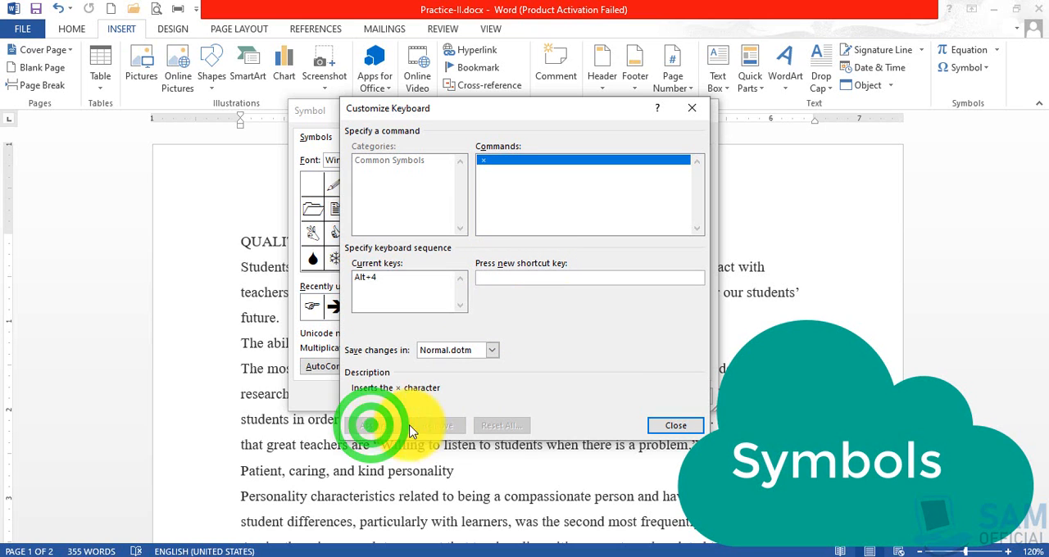
click(670, 428)
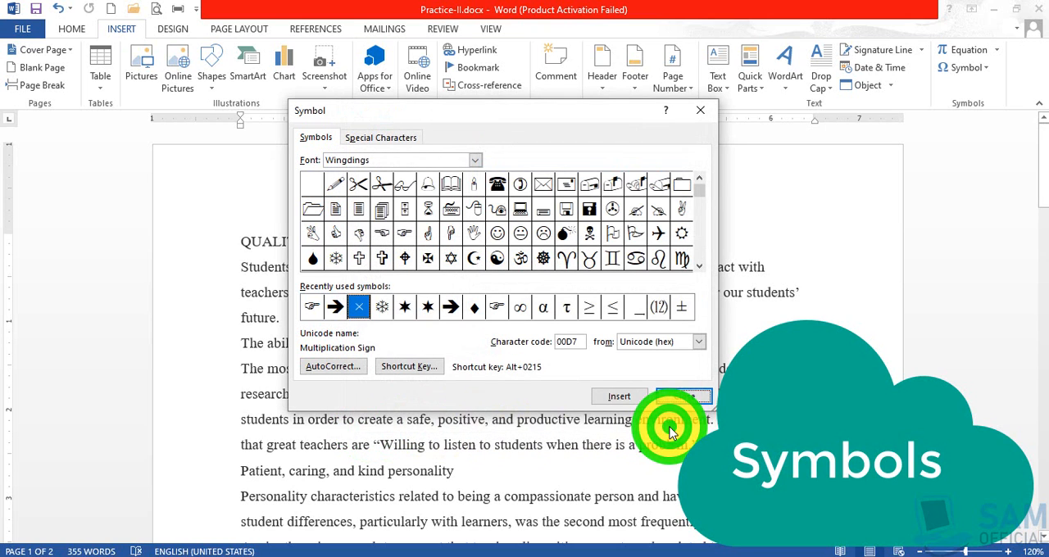
click(680, 397)
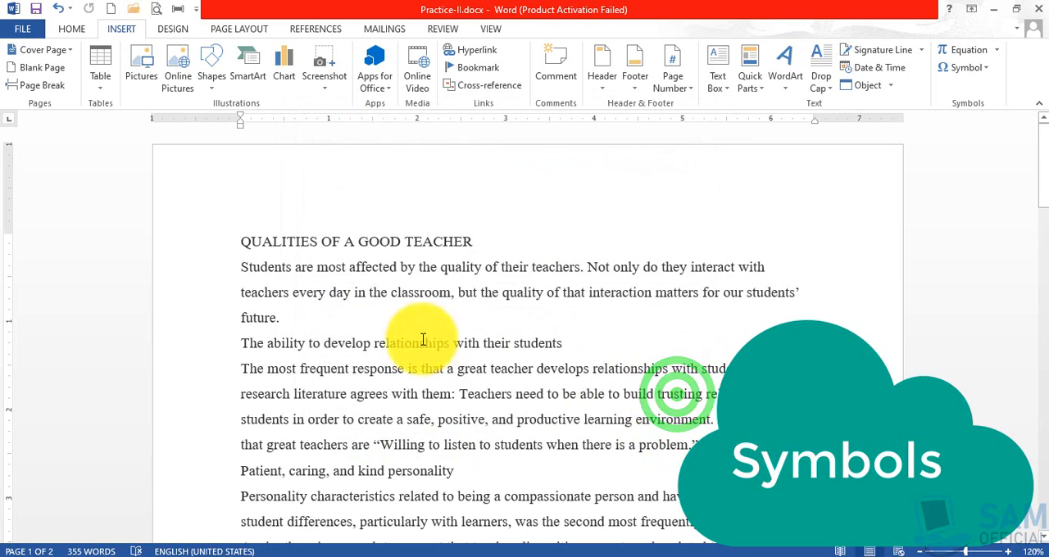
Insert ten multiplication signs after "future." at the end of the first paragraph using the assigned shortcut.
click(396, 318)
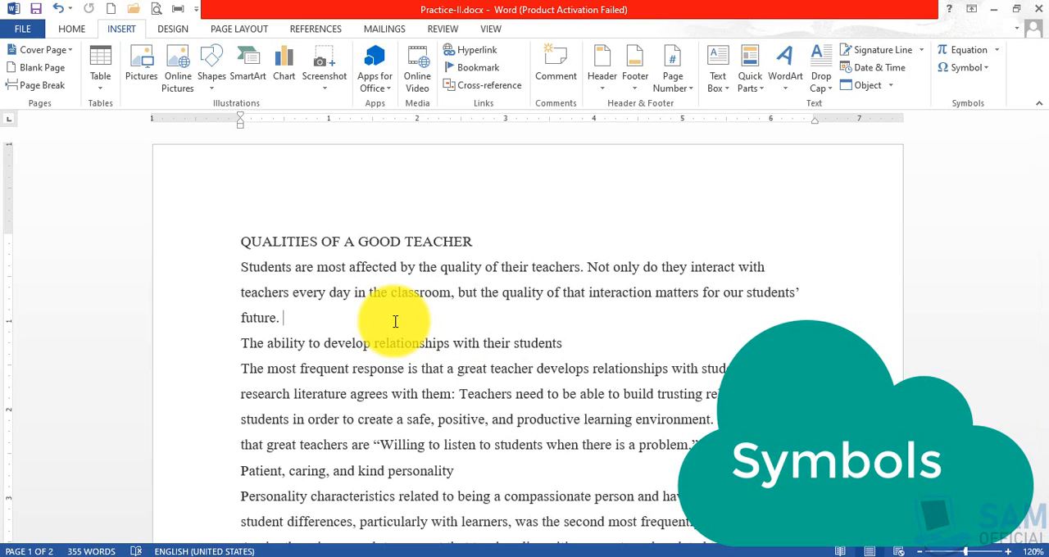
key(alt)
text(××××××××××)
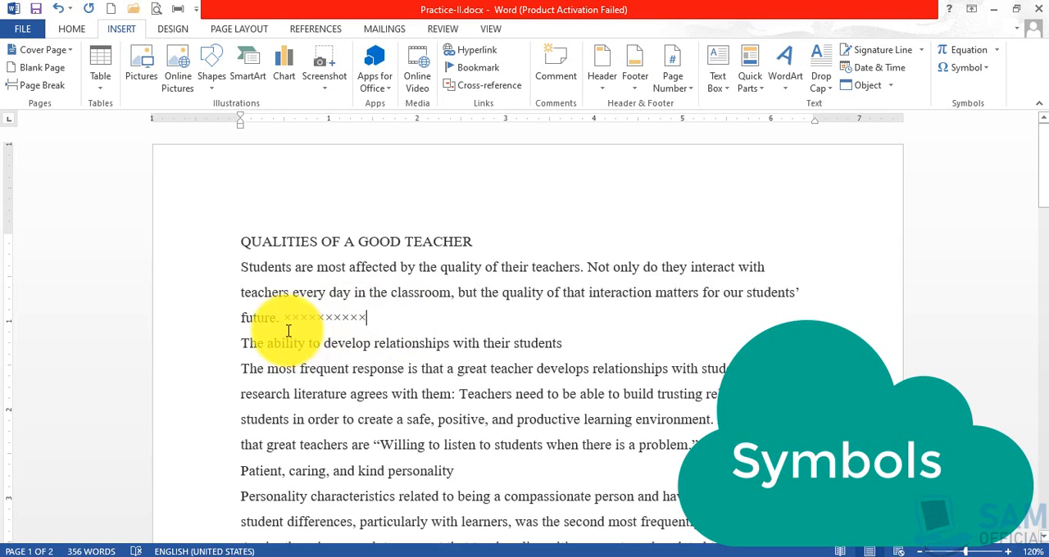
Delete the row of multiplication signs after "future." and minimize the document window.
drag(281, 318, 368, 318)
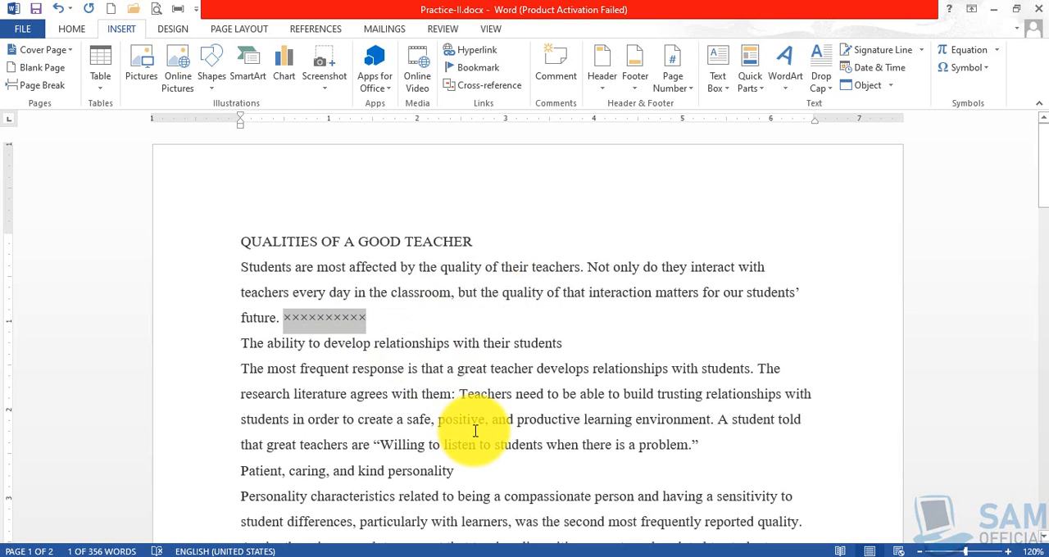
key(Delete)
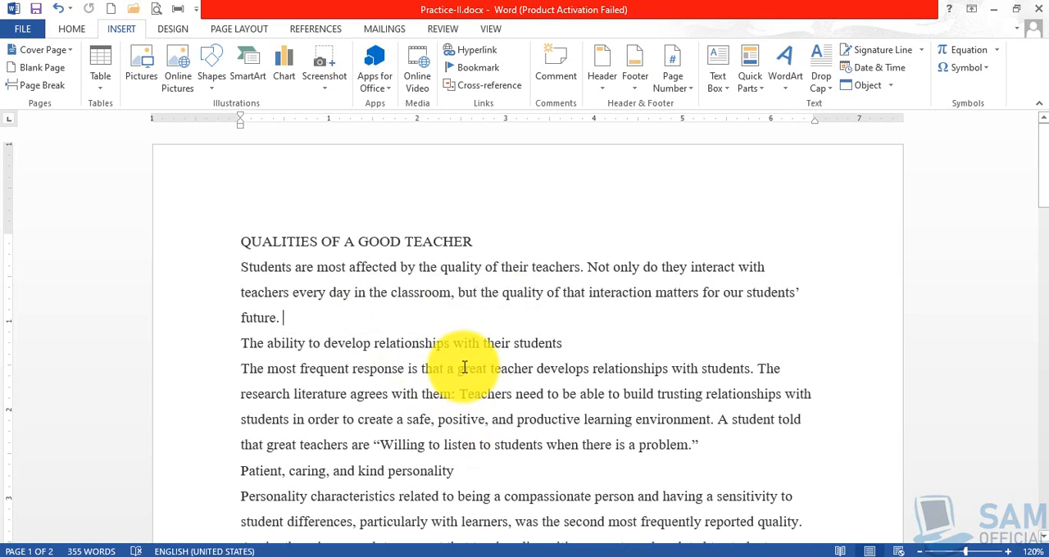
click(995, 16)
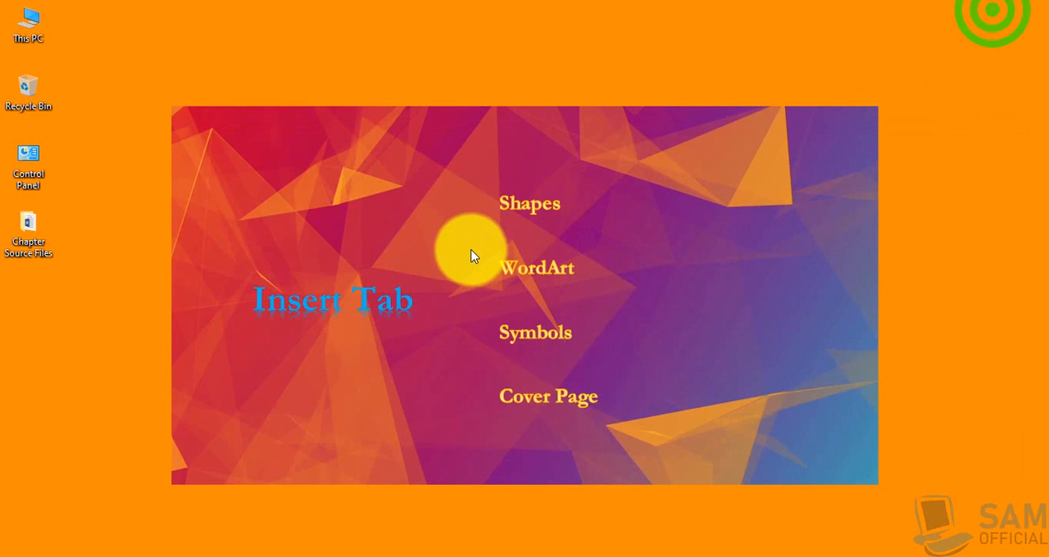